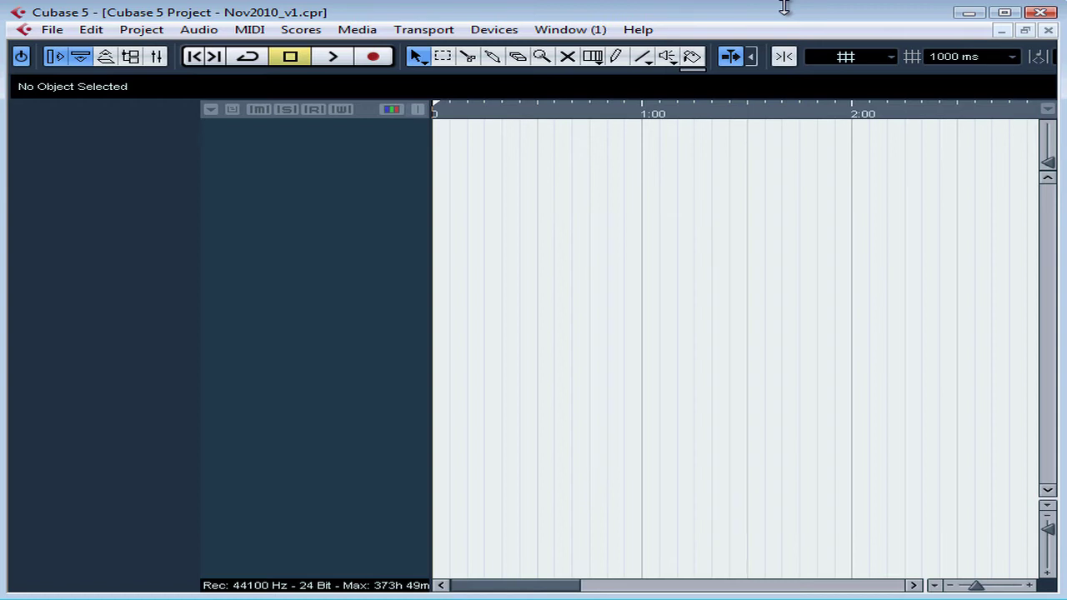
# Step: Start adding audio tracks from Project > Add Track > Audio and set the count to 2
pyautogui.click(140, 32)
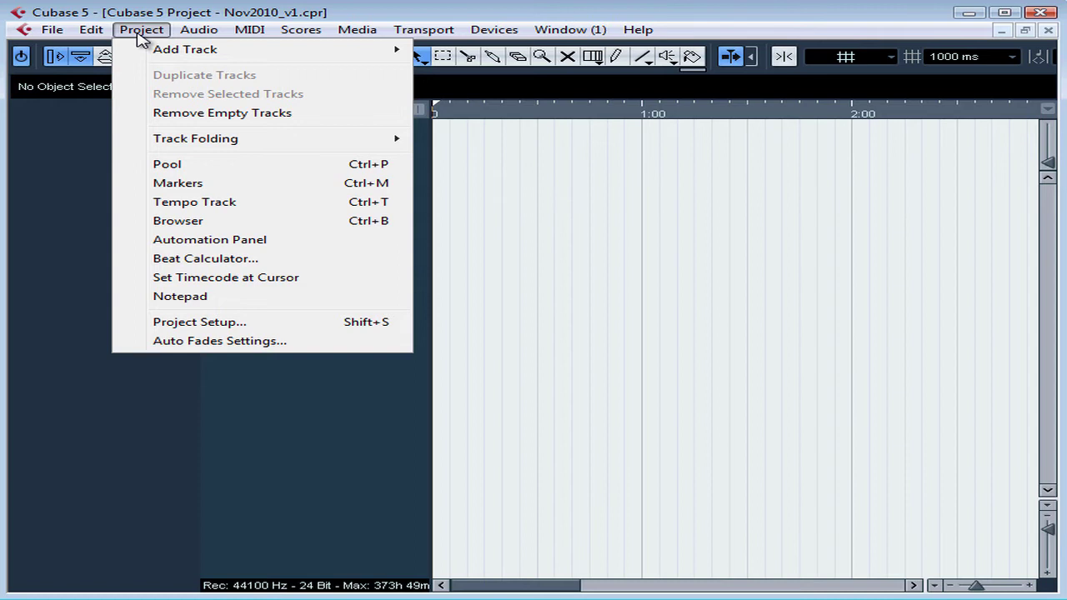
pyautogui.moveTo(161, 53)
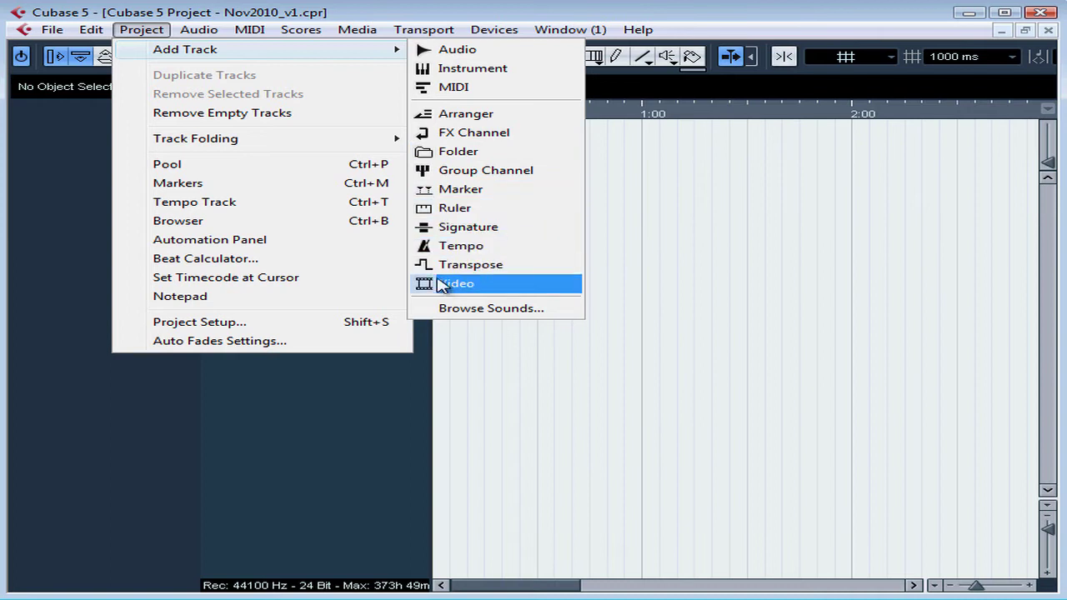
pyautogui.click(450, 50)
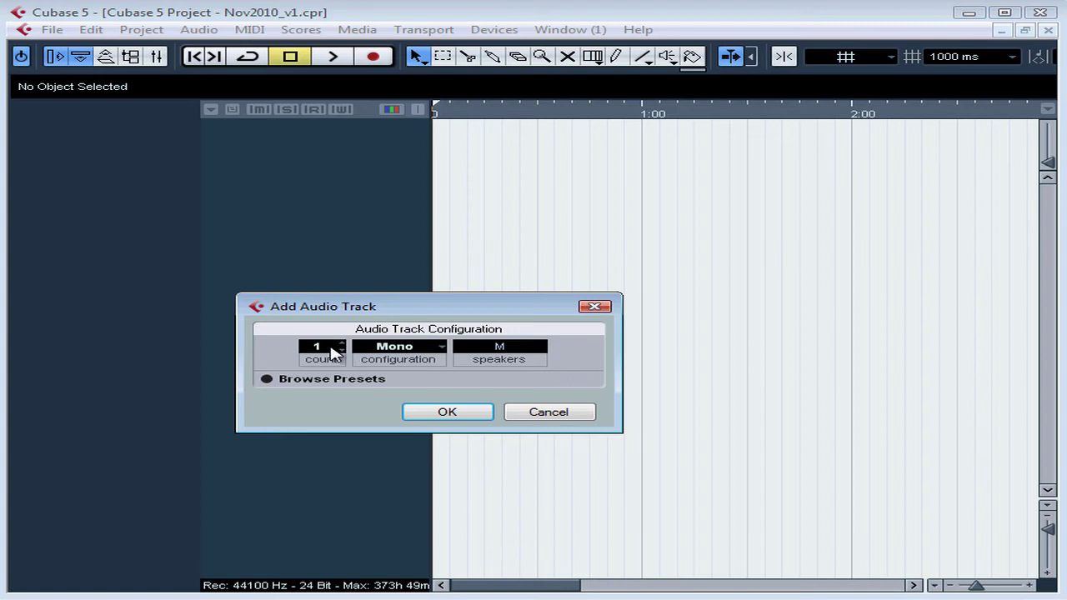
pyautogui.click(341, 344)
pyautogui.click(341, 344)
pyautogui.click(342, 349)
pyautogui.click(342, 342)
# Step: Choose Mono as the channel configuration and add the two tracks
pyautogui.click(444, 351)
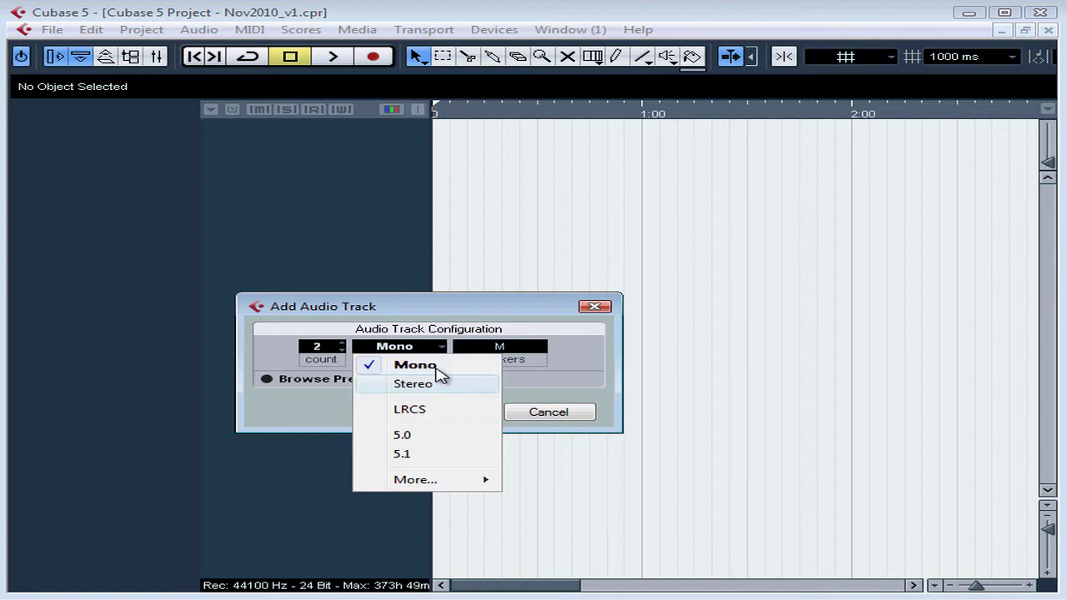
pyautogui.click(437, 376)
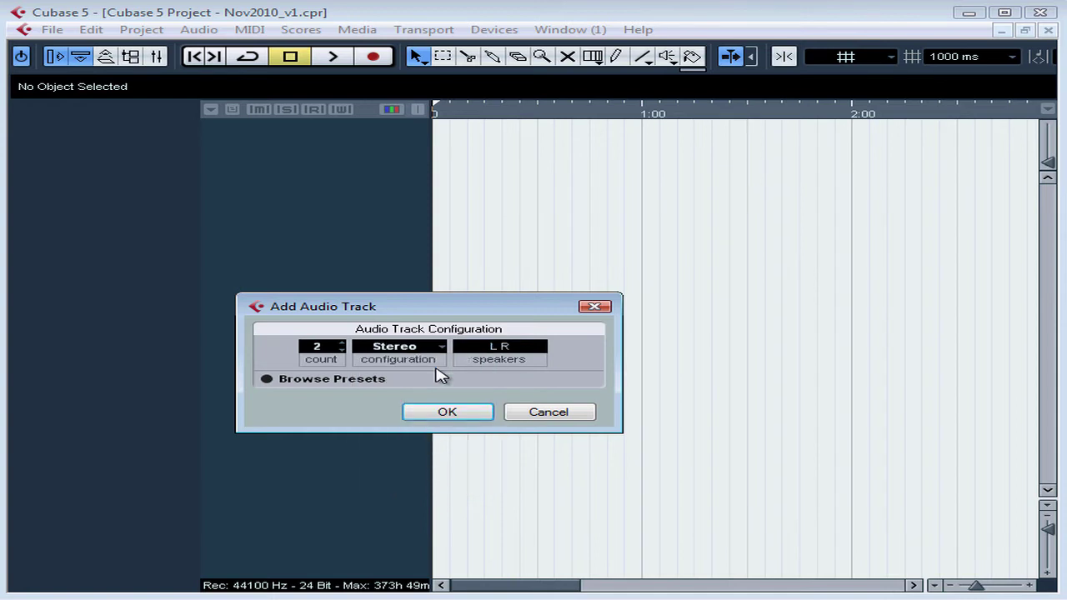
pyautogui.click(441, 376)
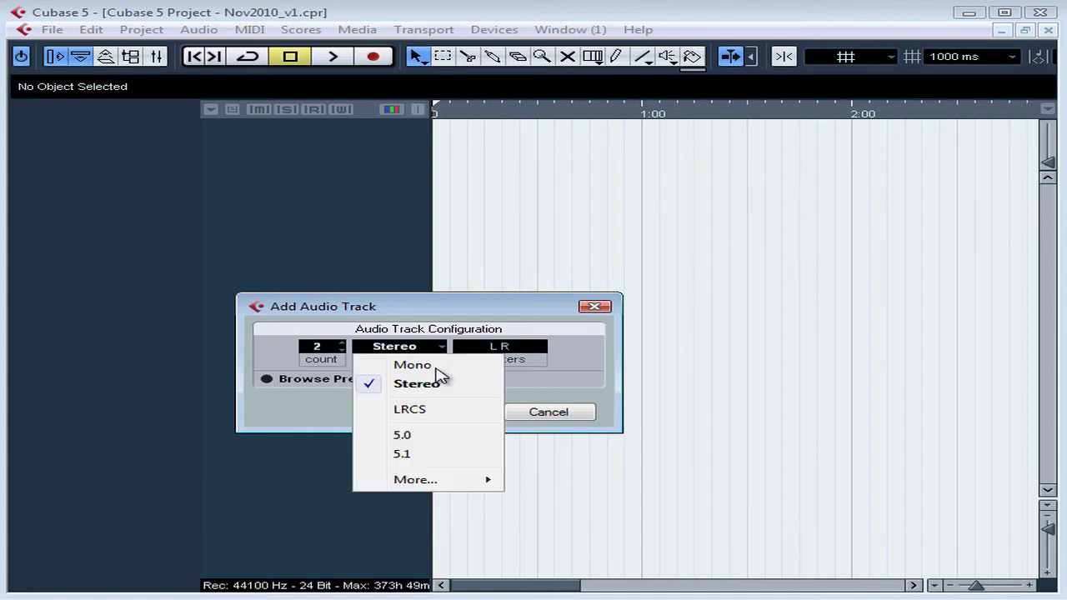
pyautogui.click(439, 375)
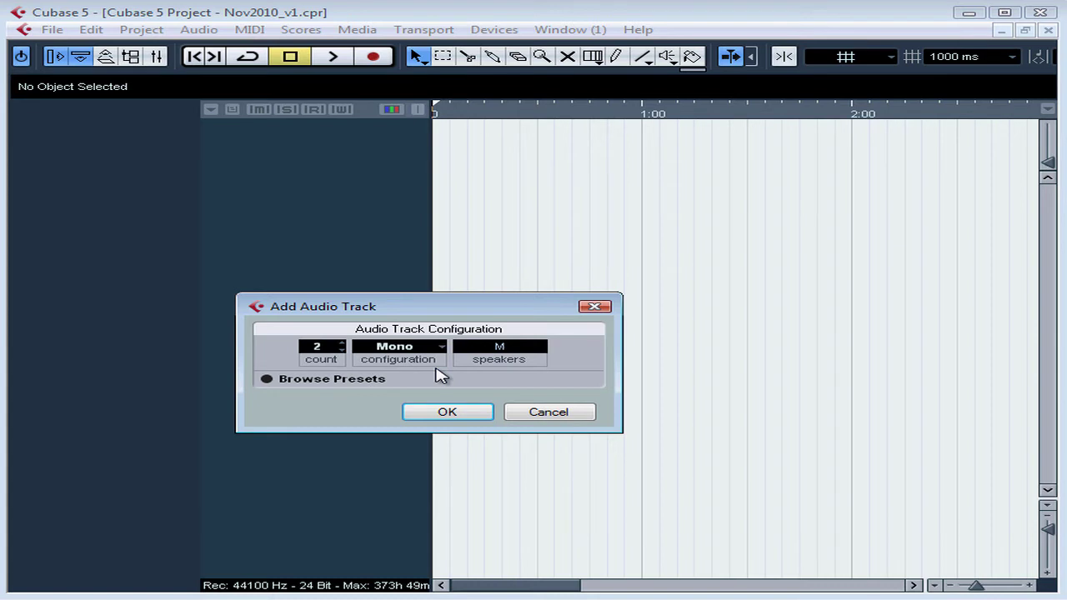
pyautogui.press('Return')
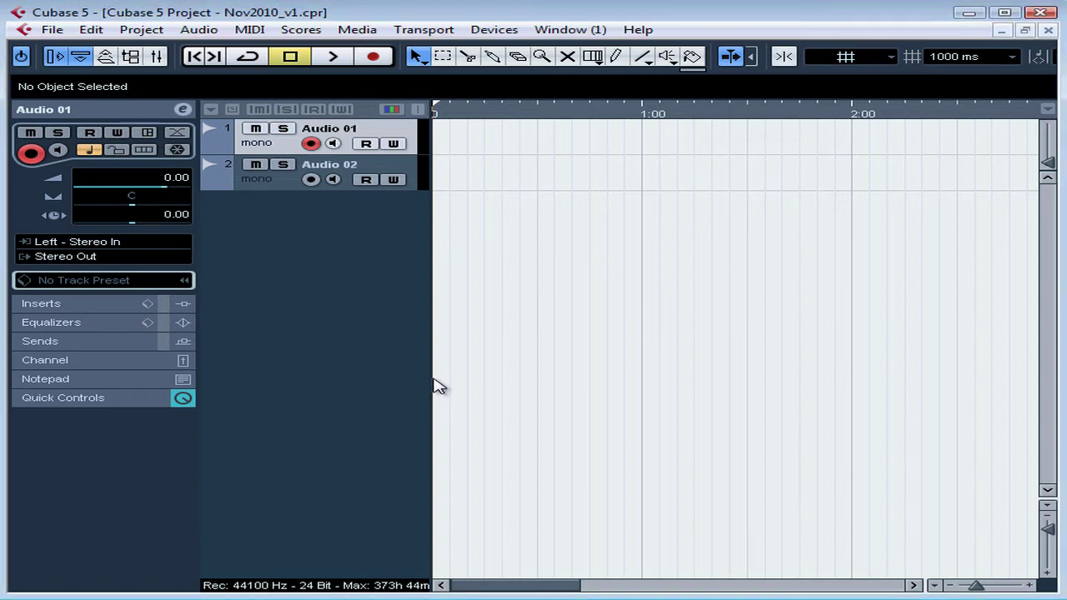
# Step: Move the track selection down to Audio 02, the second track
pyautogui.press('Down')
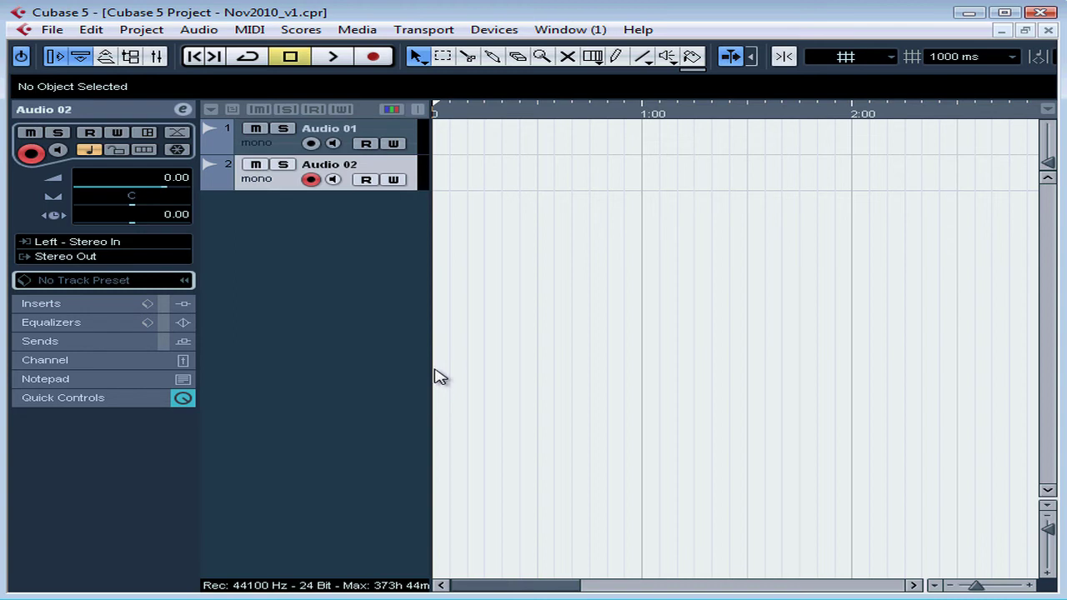
pyautogui.press('Up')
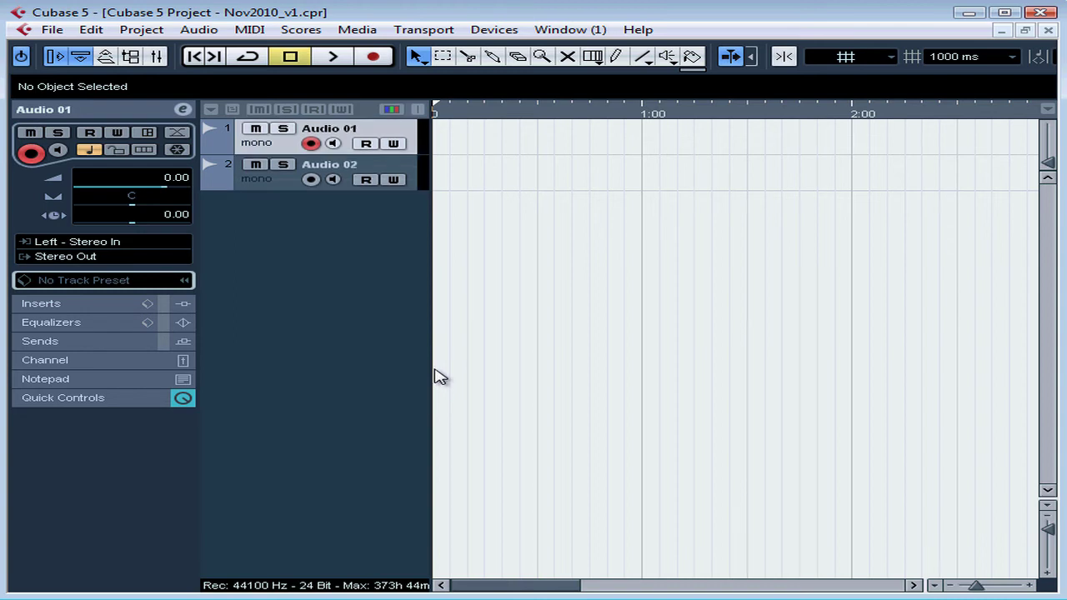
pyautogui.press('Down')
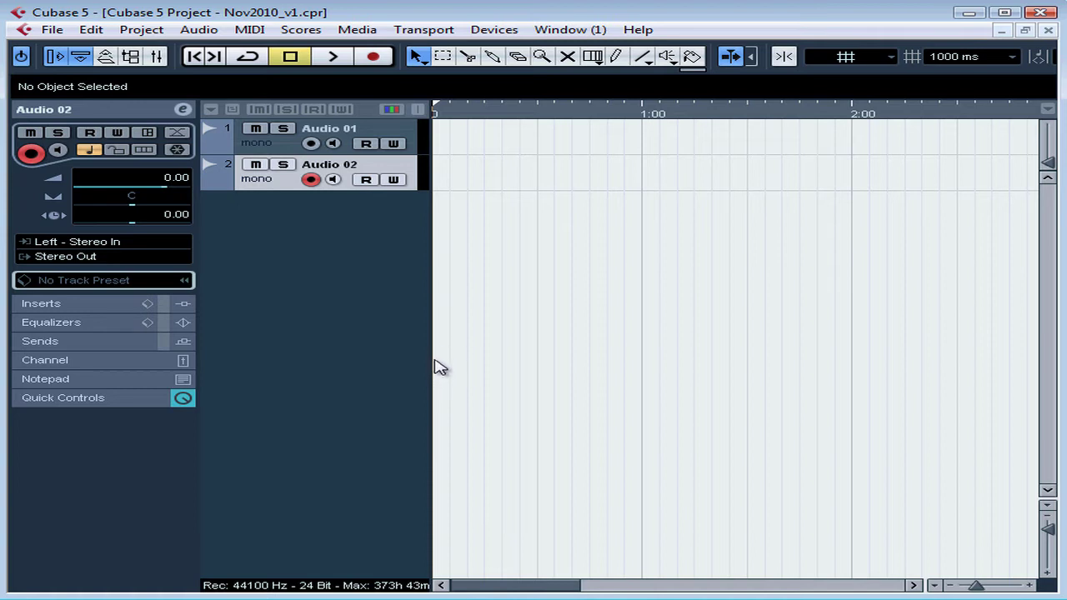
# Step: Open Add Audio Track from the track list context menu and set the configuration to Stereo
pyautogui.rightClick(432, 364)
pyautogui.press('Down')
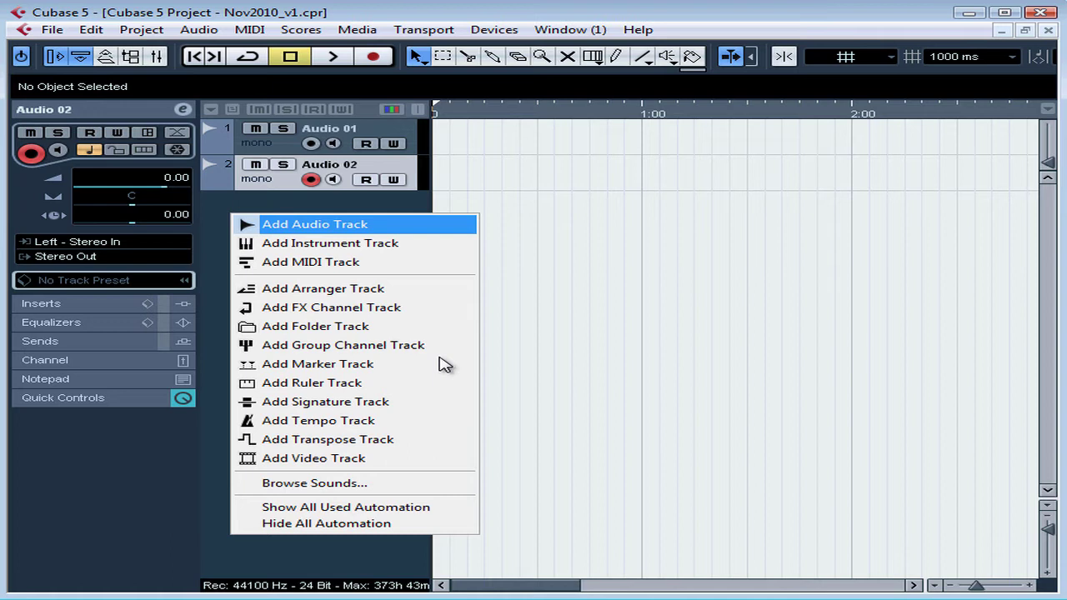
pyautogui.press('Return')
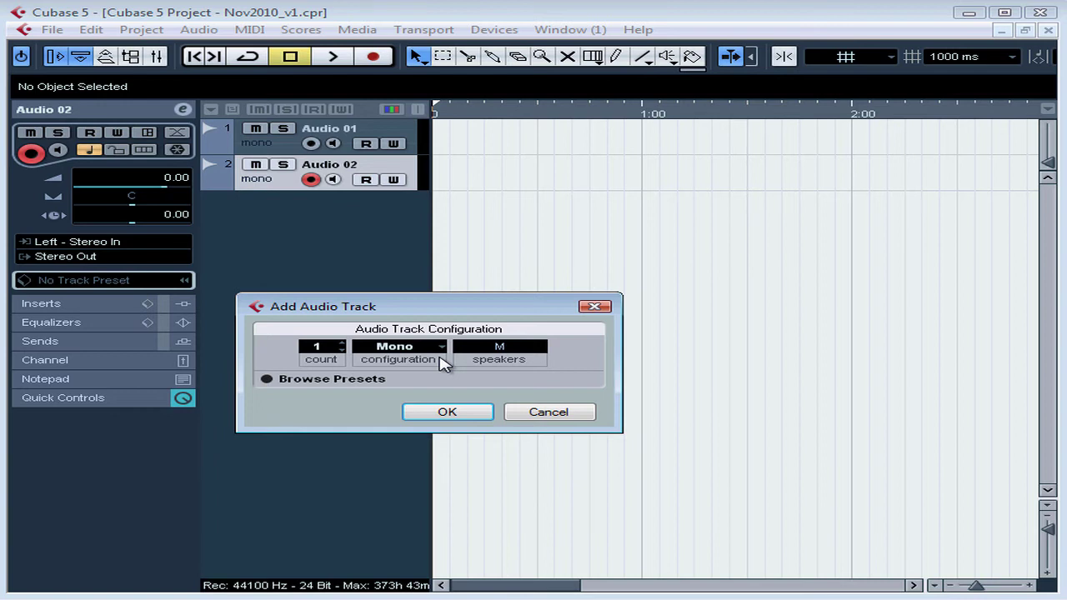
pyautogui.click(443, 364)
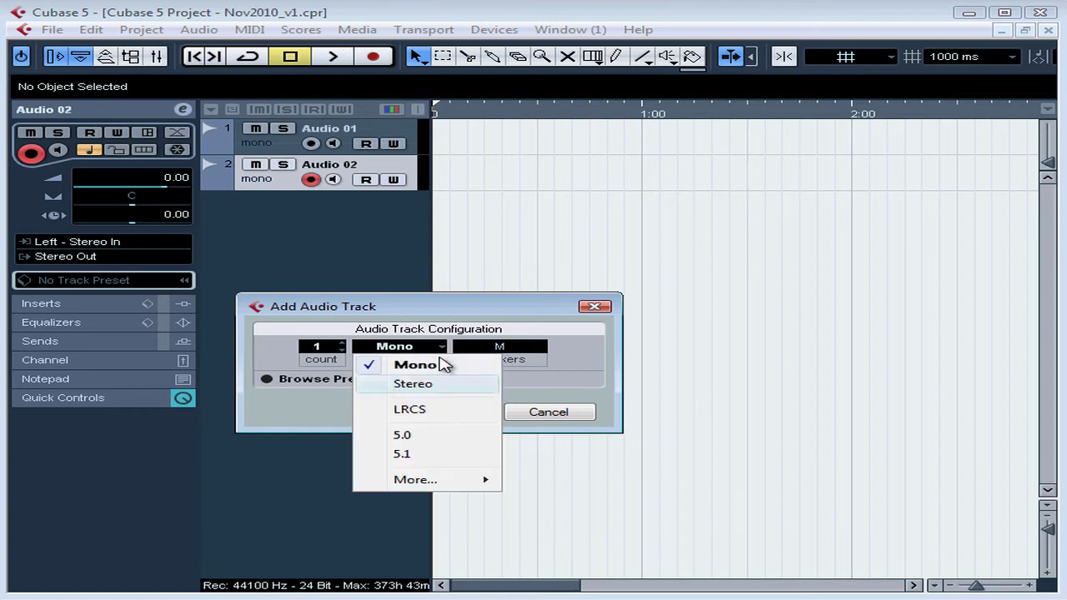
pyautogui.press('Return')
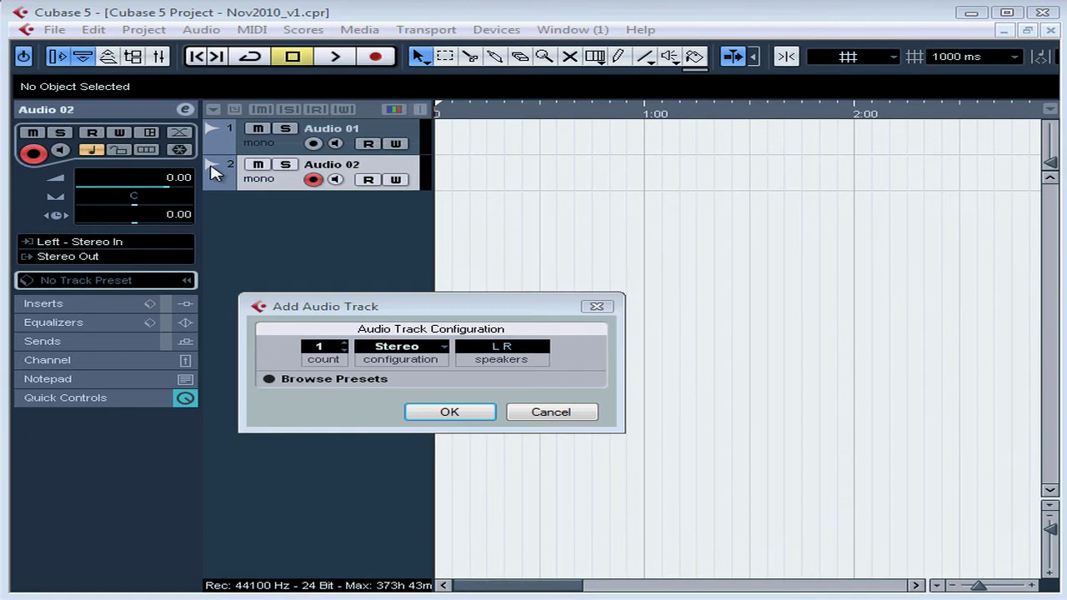
# Step: Add the stereo Audio 03 track and put it first, above Audio 01 and Audio 02
pyautogui.press('Return')
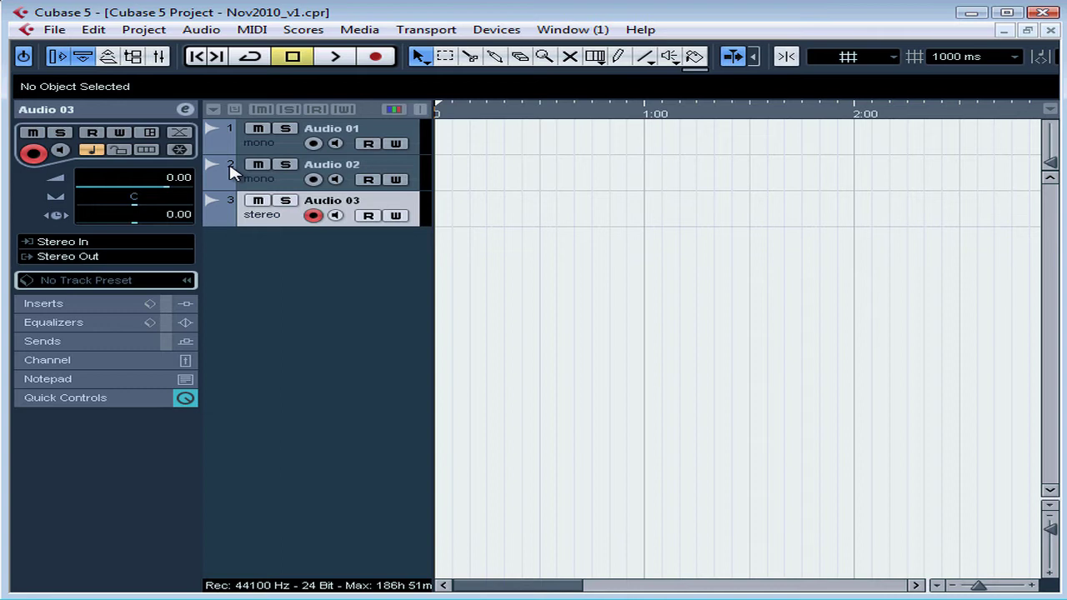
pyautogui.moveTo(232, 173); pyautogui.dragTo(231, 173)
pyautogui.moveTo(229, 136); pyautogui.dragTo(232, 172)
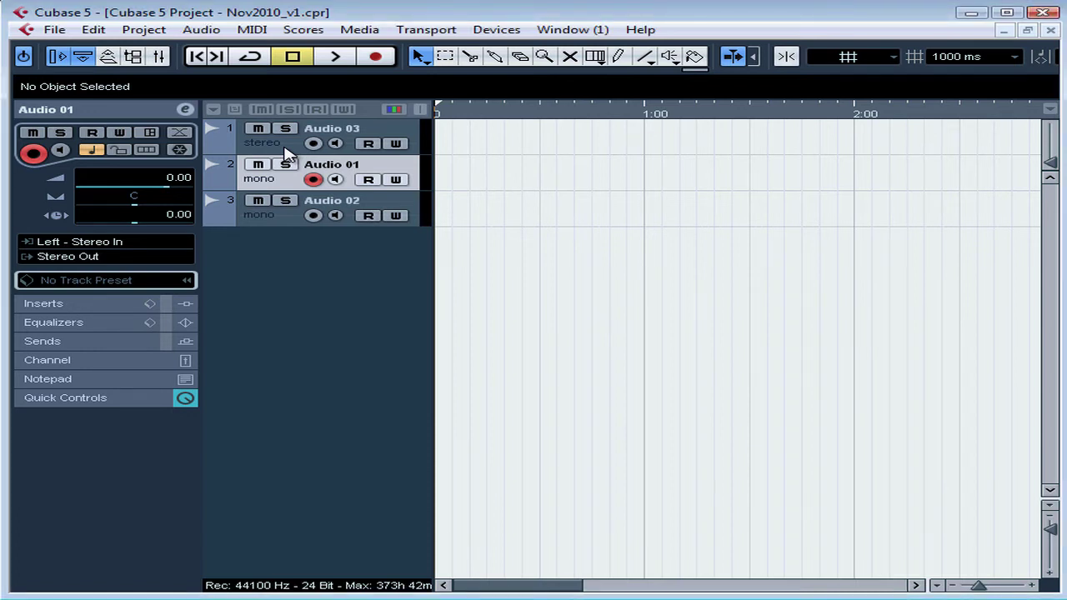
# Step: Rename Audio 03, Audio 01 and Audio 02 to Piano, Voice and Bass
pyautogui.click(286, 152)
pyautogui.doubleClick(286, 153)
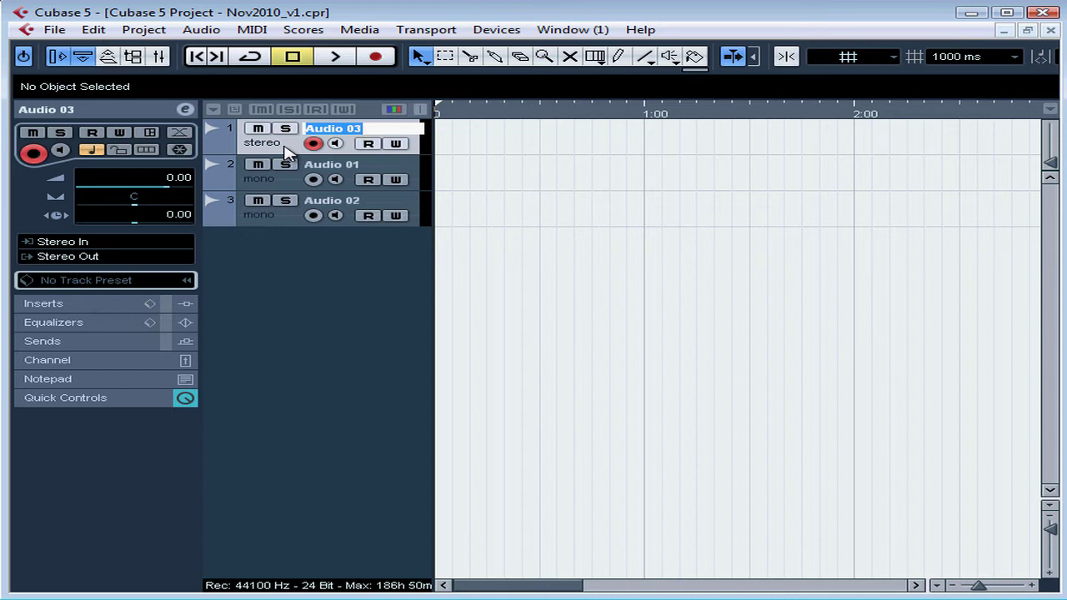
pyautogui.write('Piano')
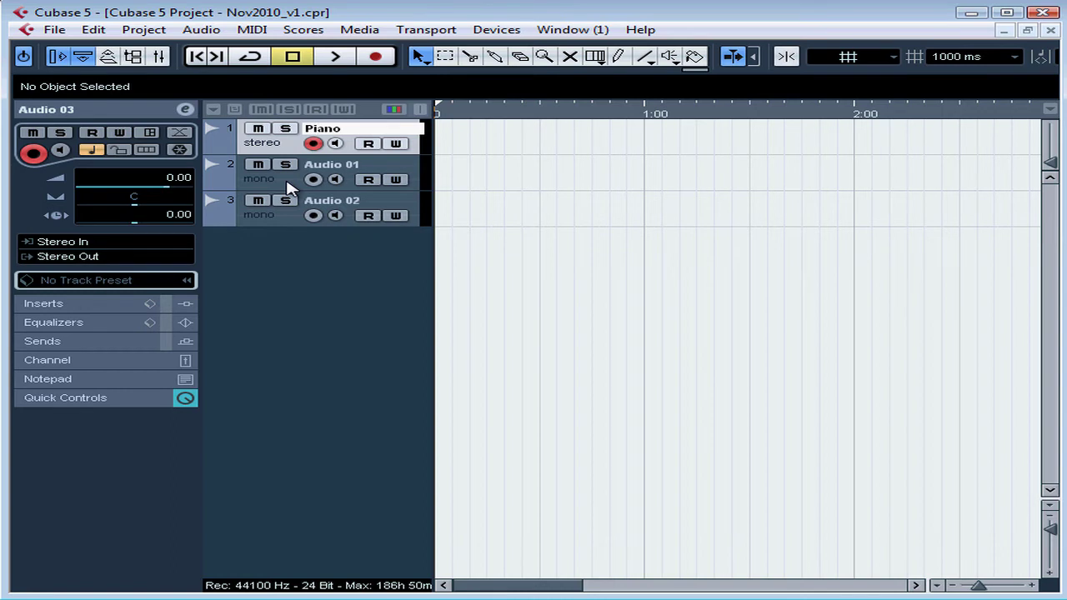
pyautogui.press('Return')
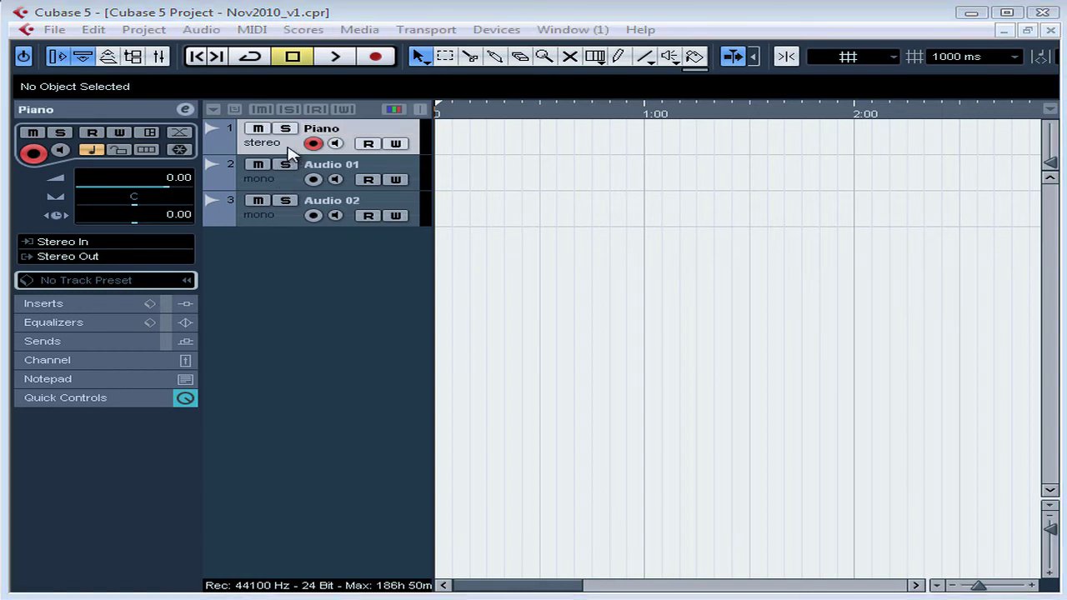
pyautogui.doubleClick(288, 167)
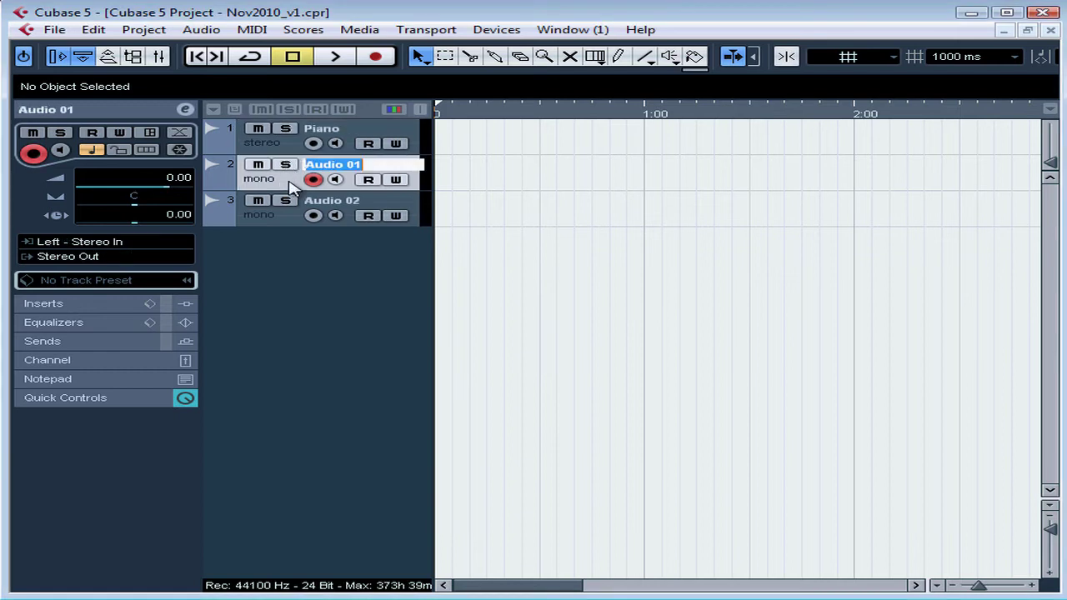
pyautogui.write('Voice')
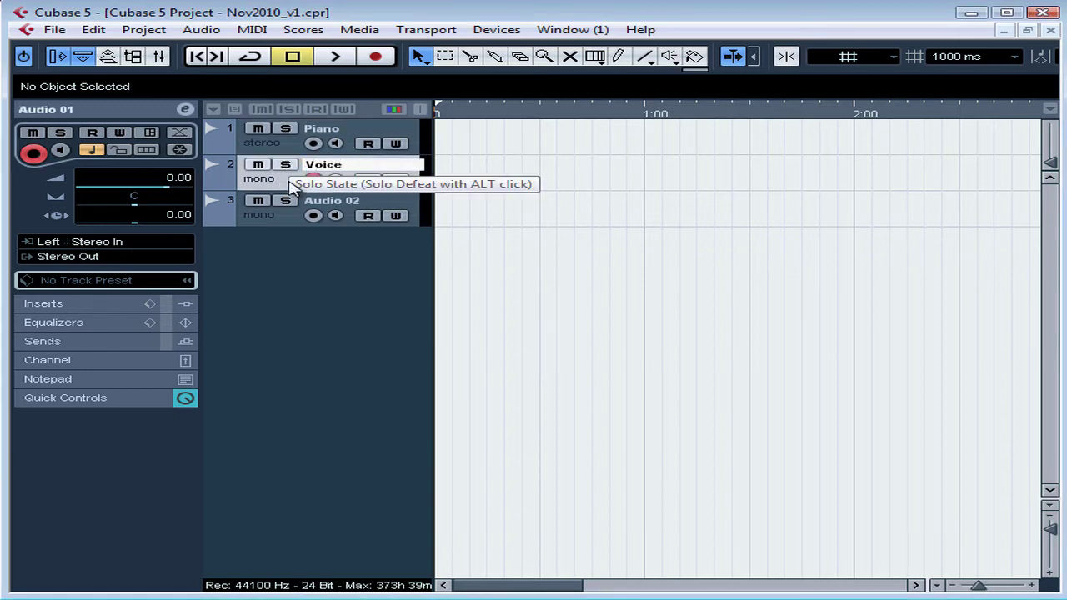
pyautogui.press('Return')
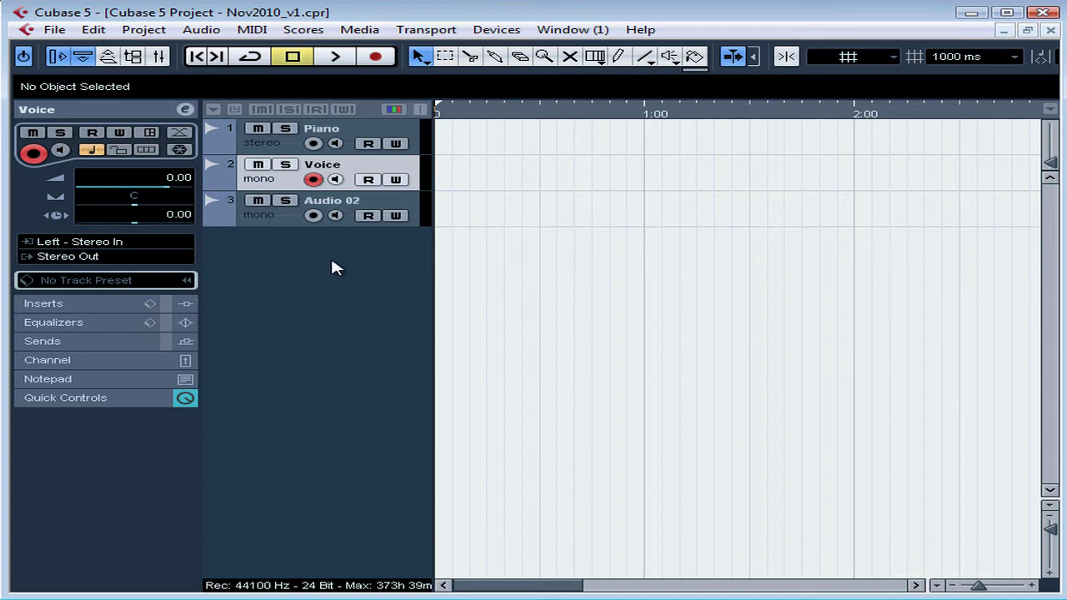
pyautogui.press('Down')
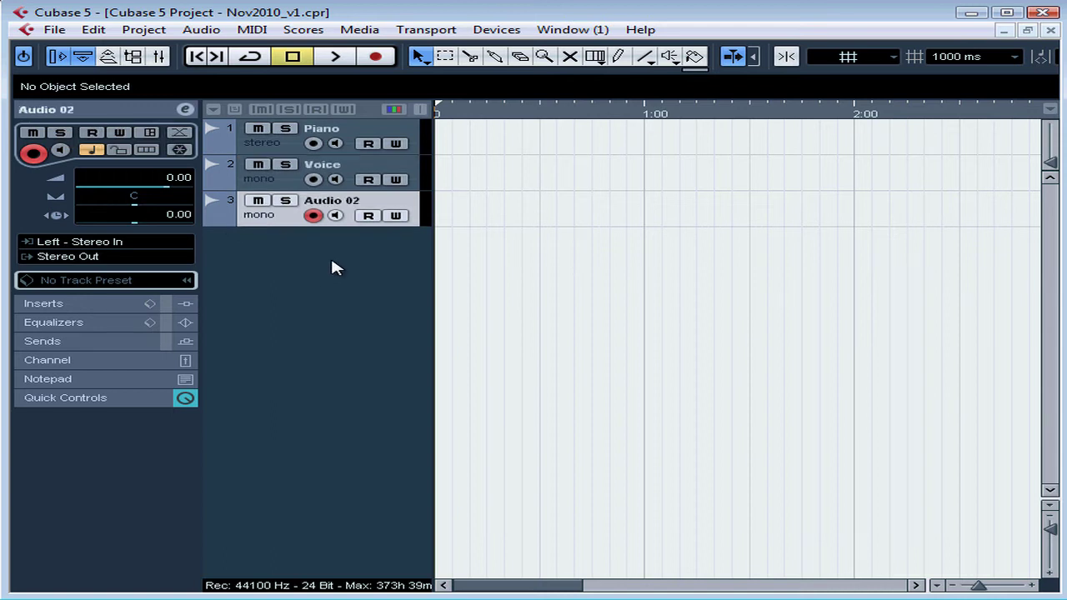
pyautogui.press('Return')
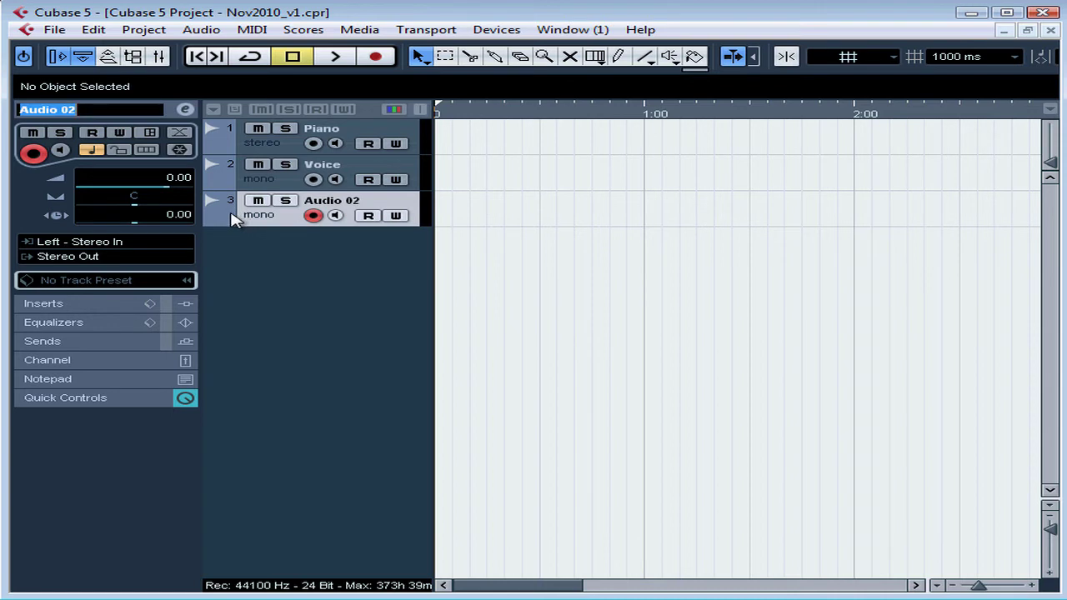
pyautogui.write('Bass')
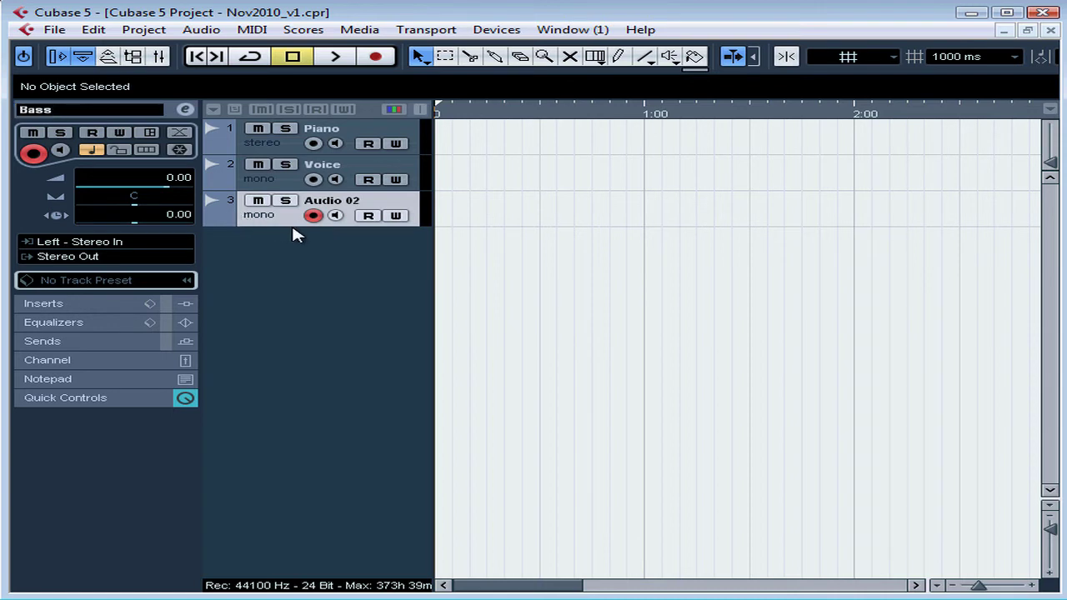
pyautogui.press('Return')
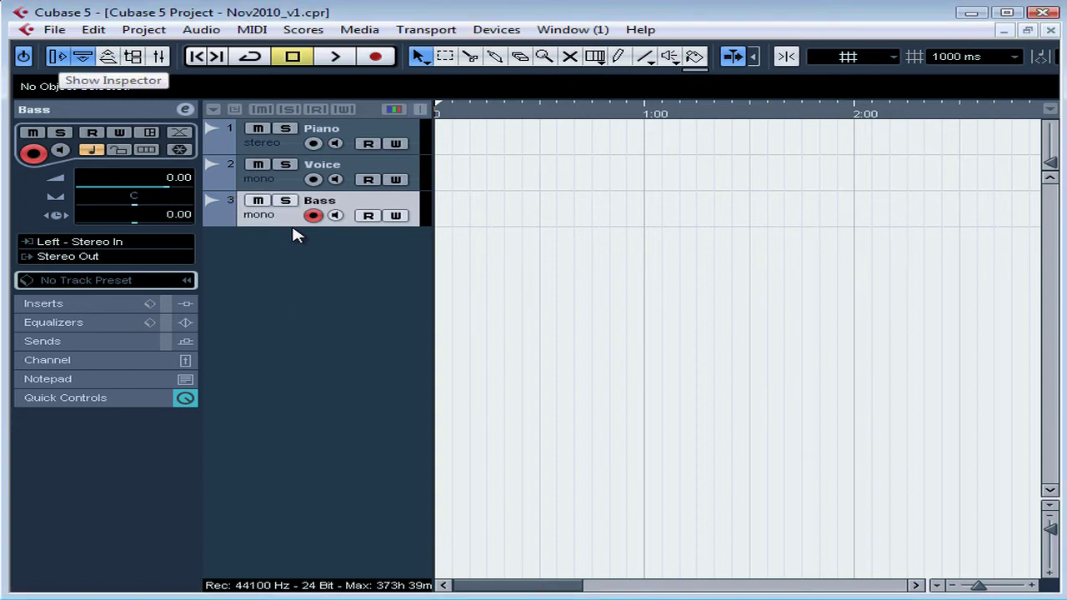
pyautogui.hotkey('alt', 'i')
pyautogui.hotkey('alt', 'i')
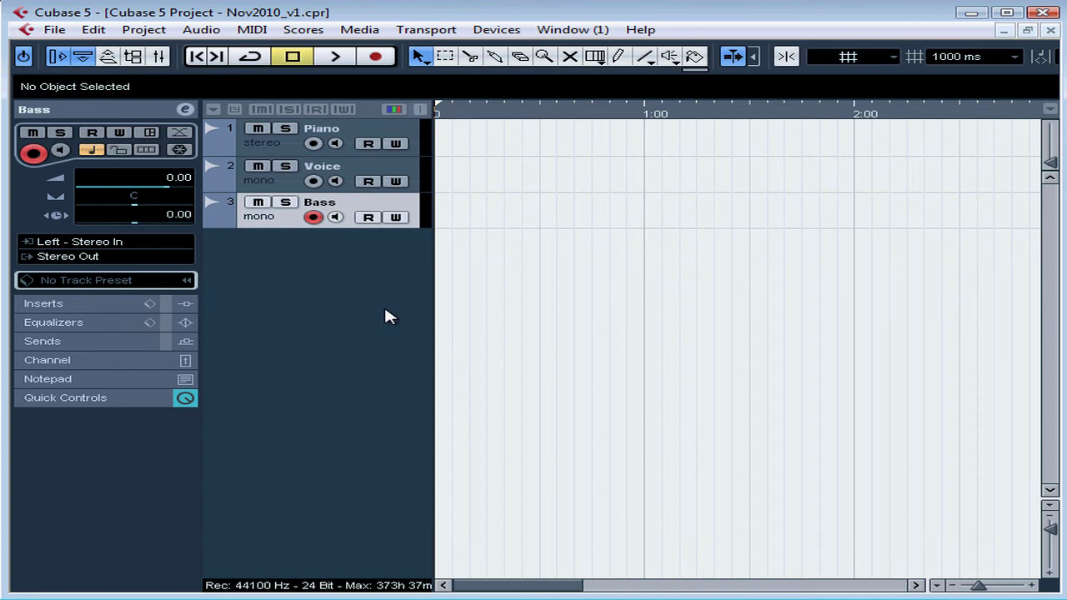
# Step: Select the Piano, Voice and Bass tracks in turn, then open the Devices menu
pyautogui.press('Up')
pyautogui.press('Up')
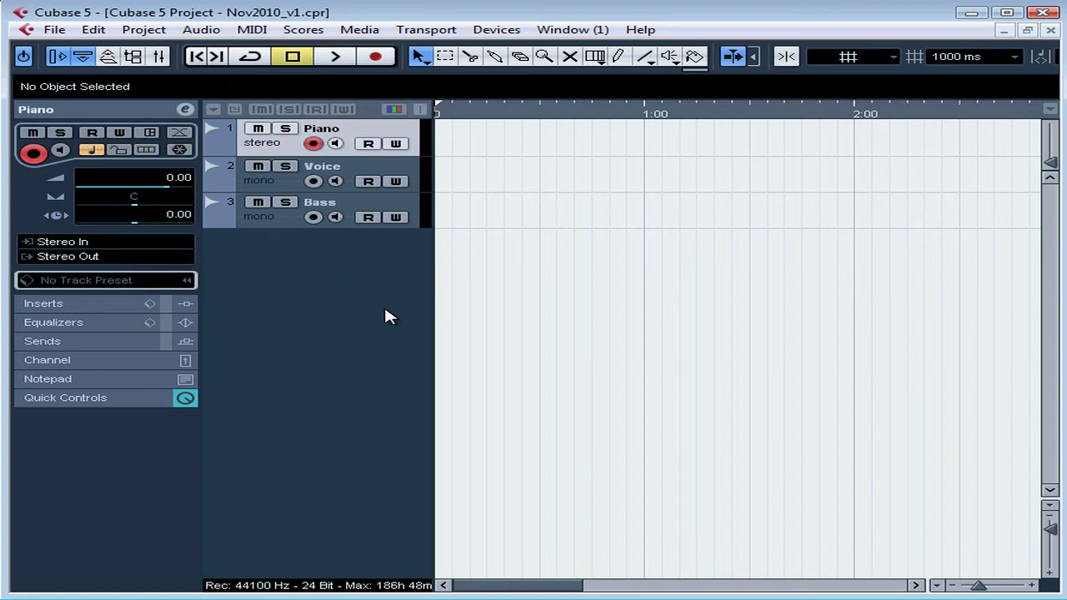
pyautogui.press('Down')
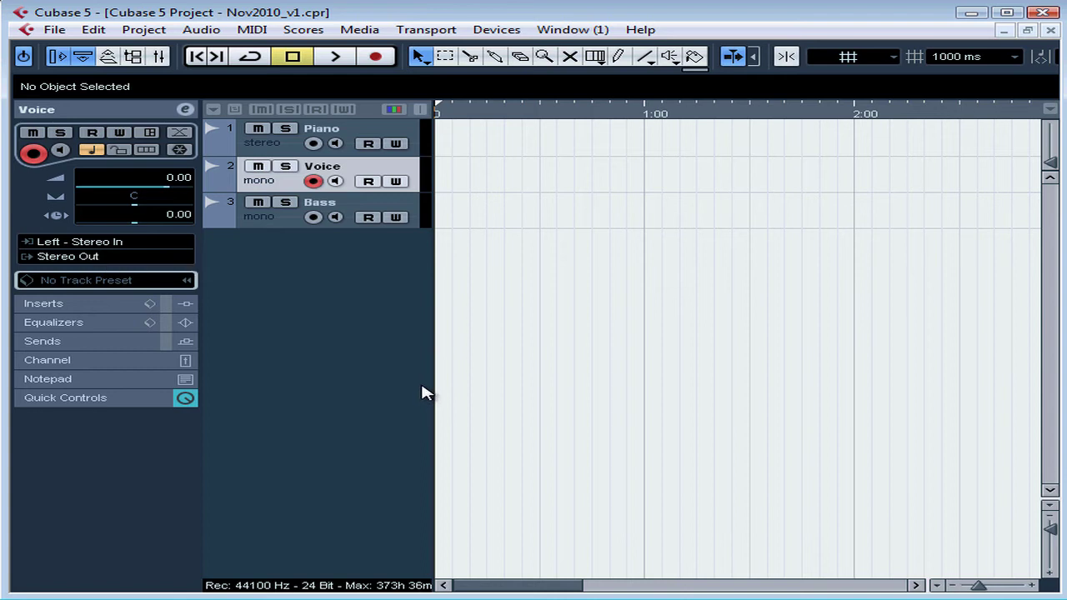
pyautogui.press('Down')
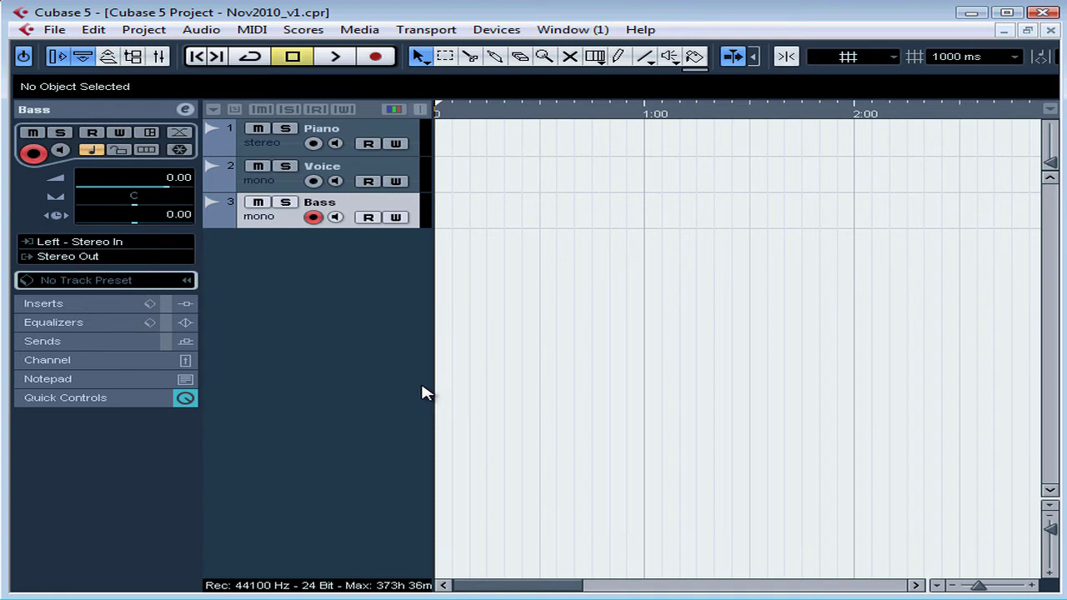
pyautogui.hotkey('alt', 'v')
# Step: In VST Connections Inputs, add 2 mono input buses
pyautogui.press('Down')
pyautogui.press('Down')
pyautogui.press('Down')
pyautogui.press('Down')
pyautogui.press('Down')
pyautogui.press('Down')
pyautogui.press('Down')
pyautogui.press('Down')
pyautogui.press('Down')
pyautogui.press('Down')
pyautogui.press('Down')
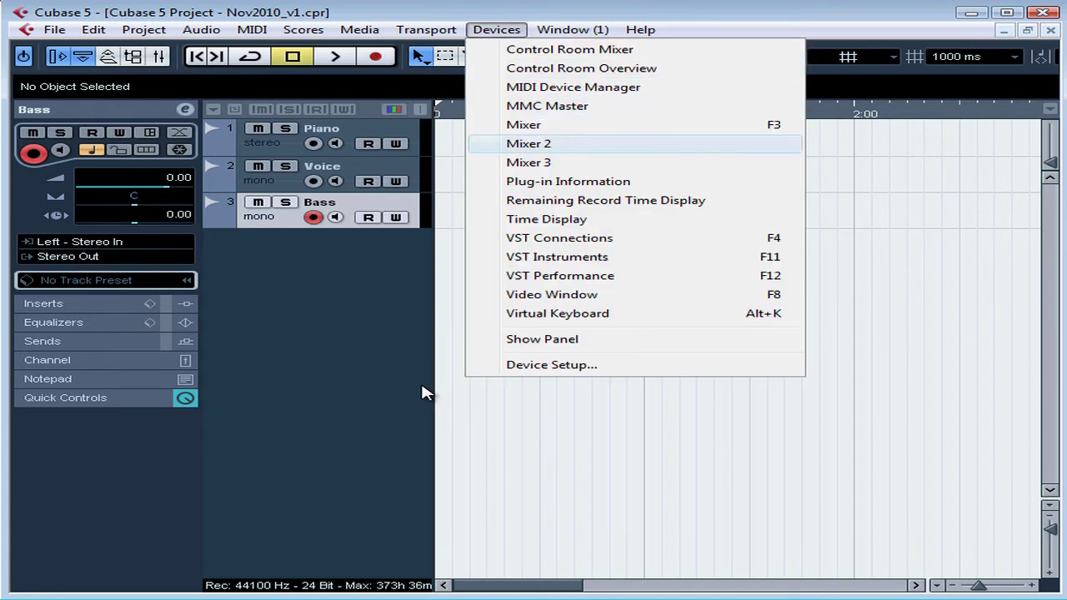
pyautogui.press('Return')
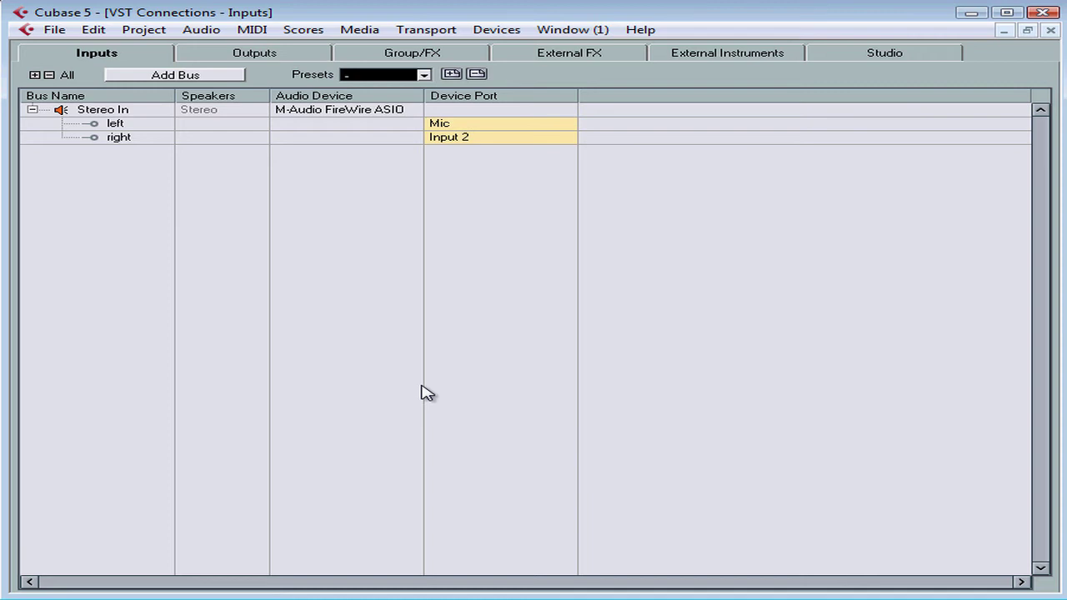
pyautogui.press('space')
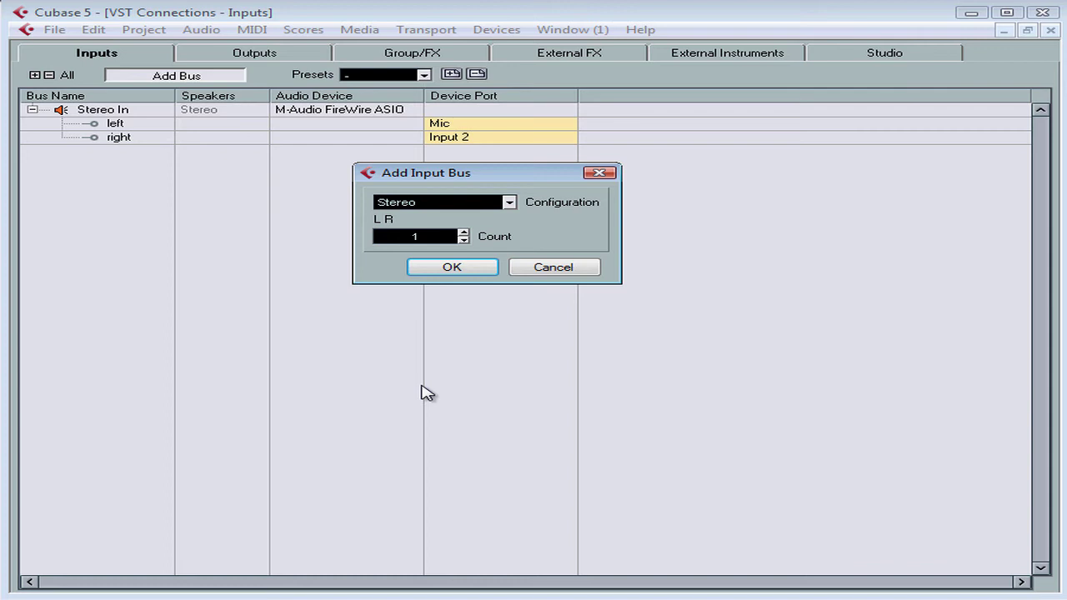
pyautogui.hotkey('alt', 'Down')
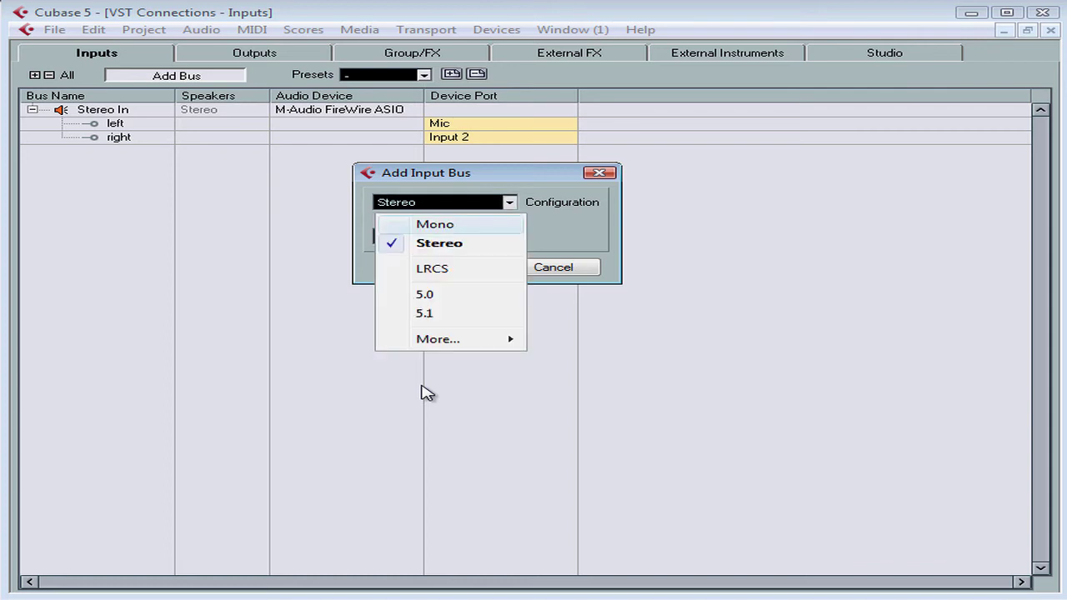
pyautogui.press('Return')
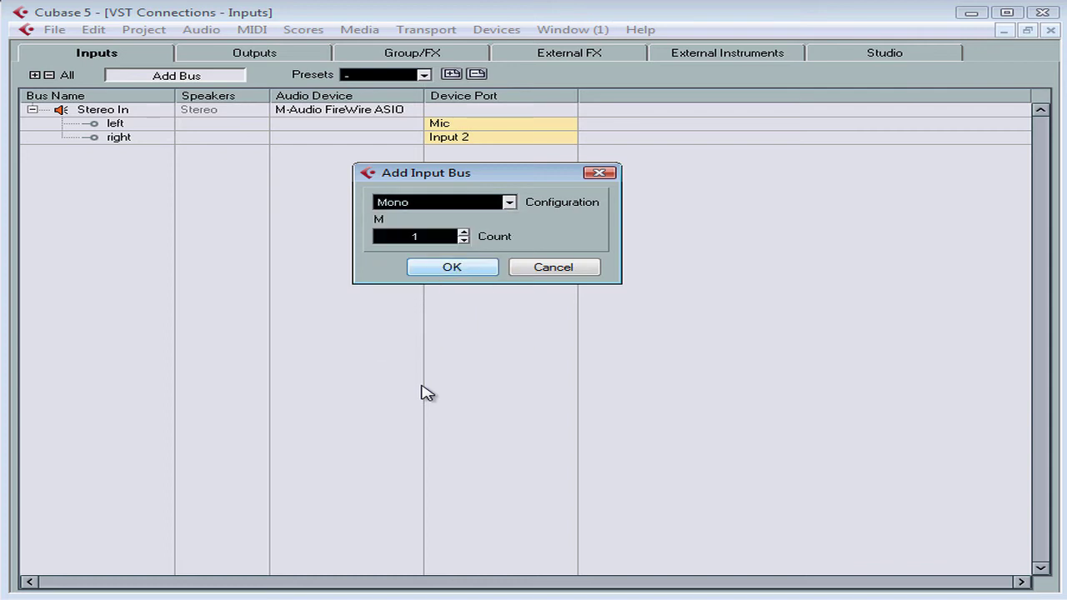
pyautogui.write('2')
pyautogui.press('Return')
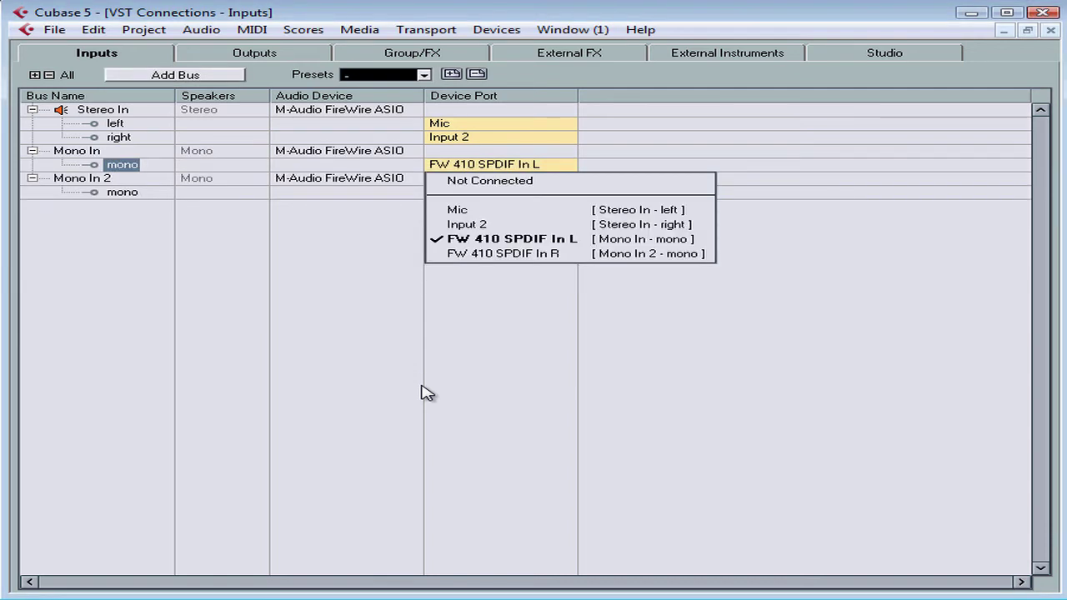
# Step: Connect both new mono buses to the Mic port
pyautogui.press('Down')
pyautogui.press('Down')
pyautogui.press('Return')
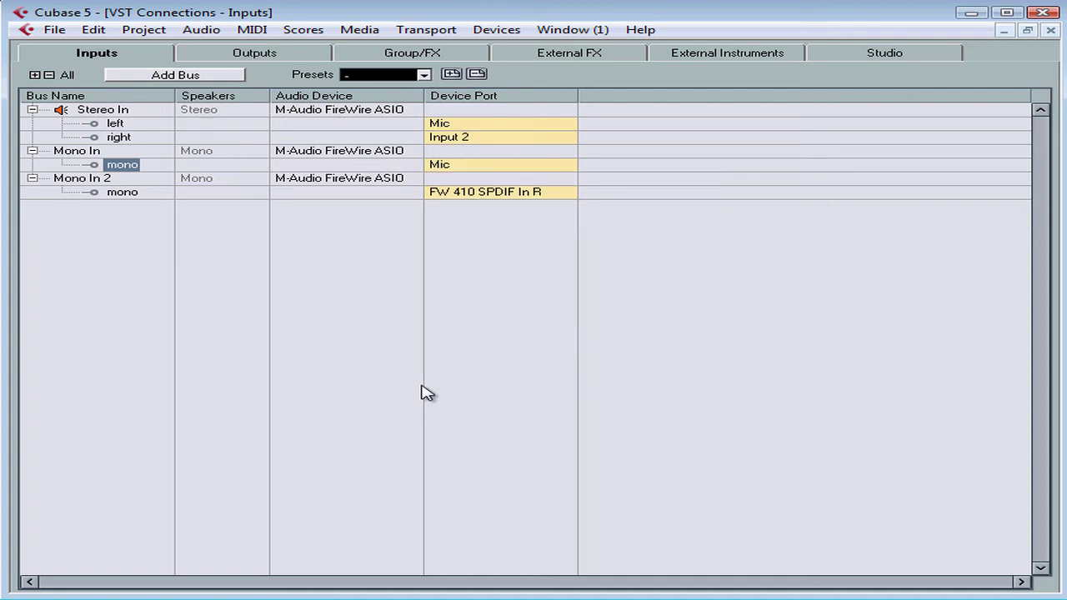
pyautogui.press('Down')
pyautogui.press('Down')
pyautogui.press('Down')
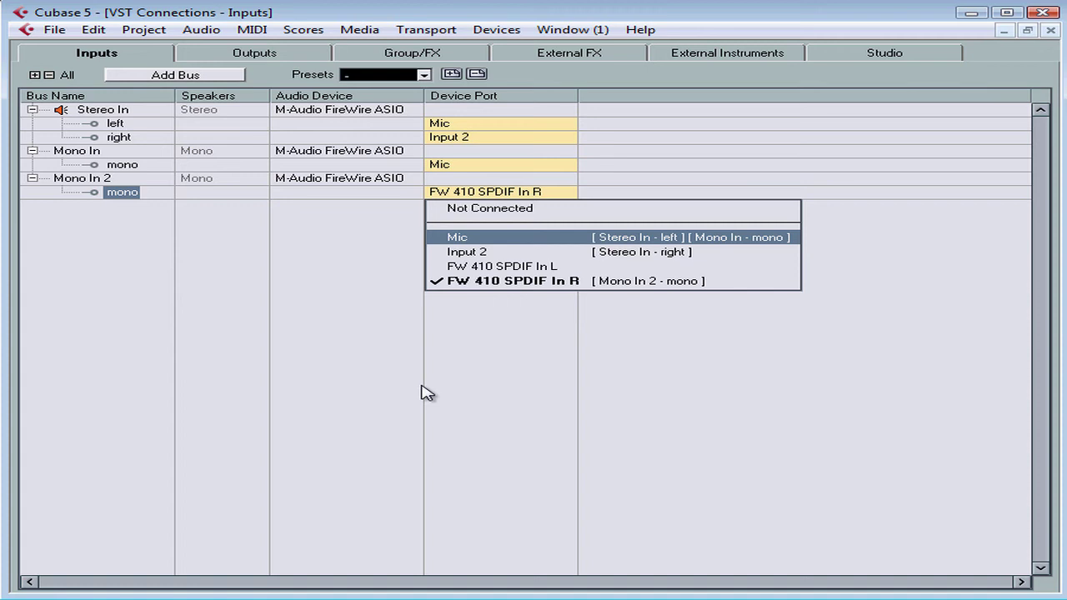
pyautogui.press('Return')
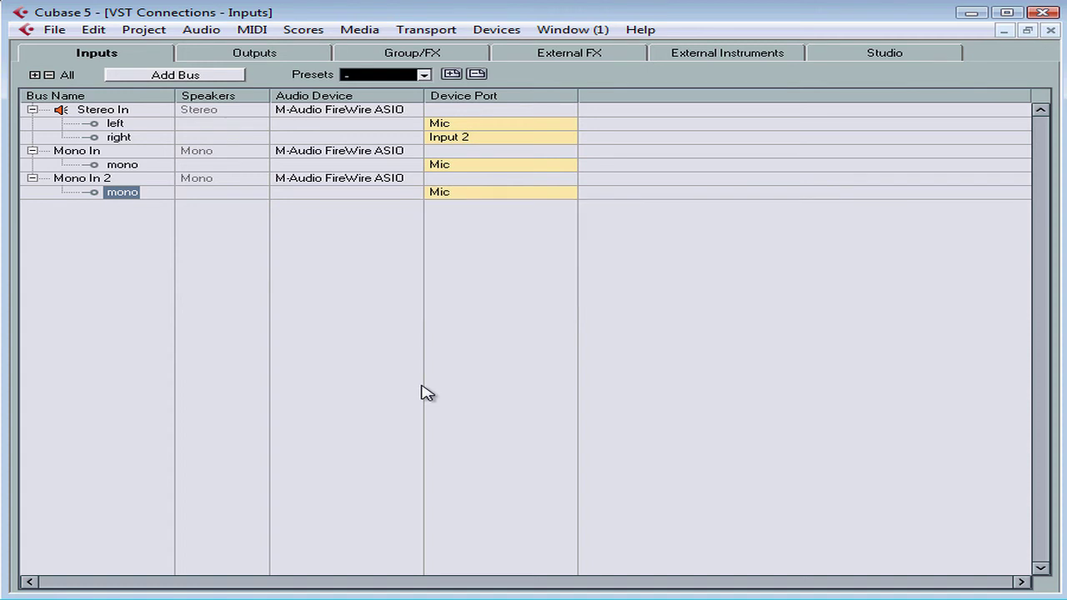
# Step: Rename the buses Microphone and Instrument and close VST Connections
pyautogui.press('Up')
pyautogui.press('Up')
pyautogui.press('Up')
pyautogui.hotkey('shift', 'F10')
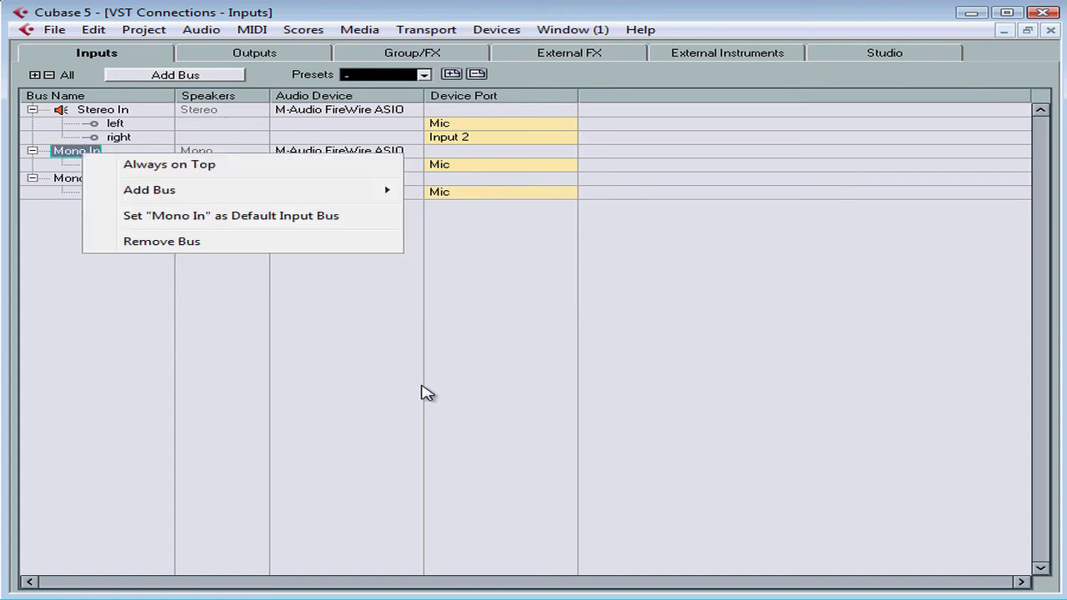
pyautogui.press('Escape')
pyautogui.press('Return')
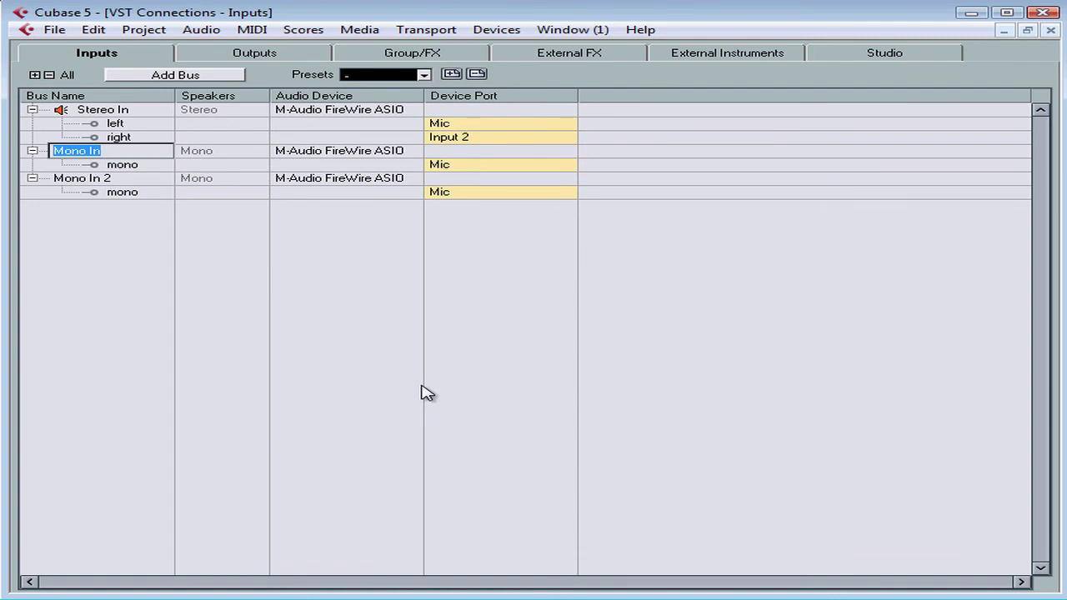
pyautogui.write('Microphone')
pyautogui.press('Return')
pyautogui.press('Return')
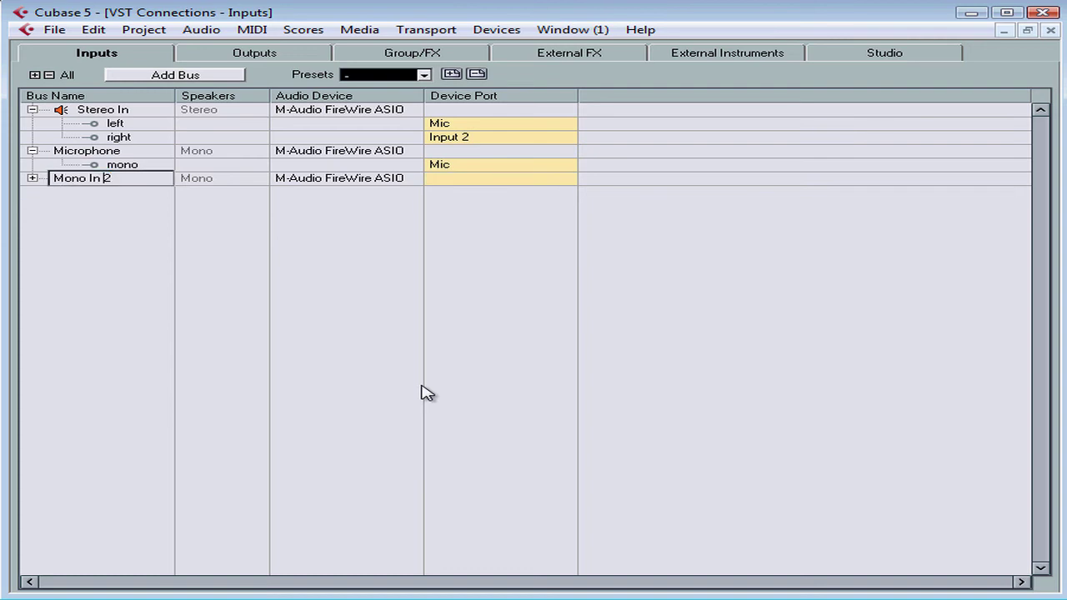
pyautogui.write('Instrument')
pyautogui.press('Return')
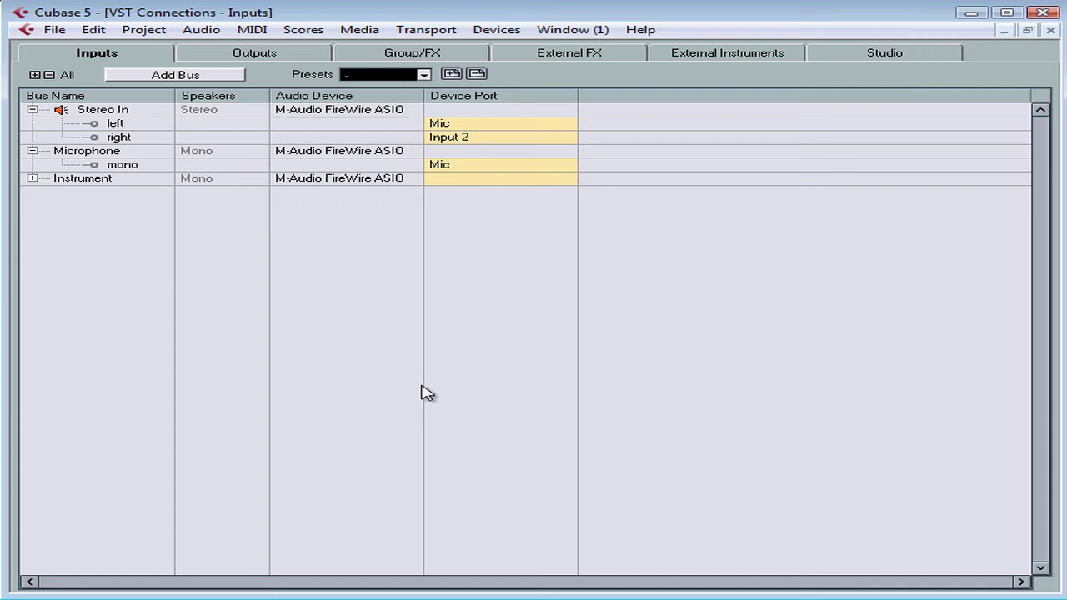
pyautogui.press('F4')
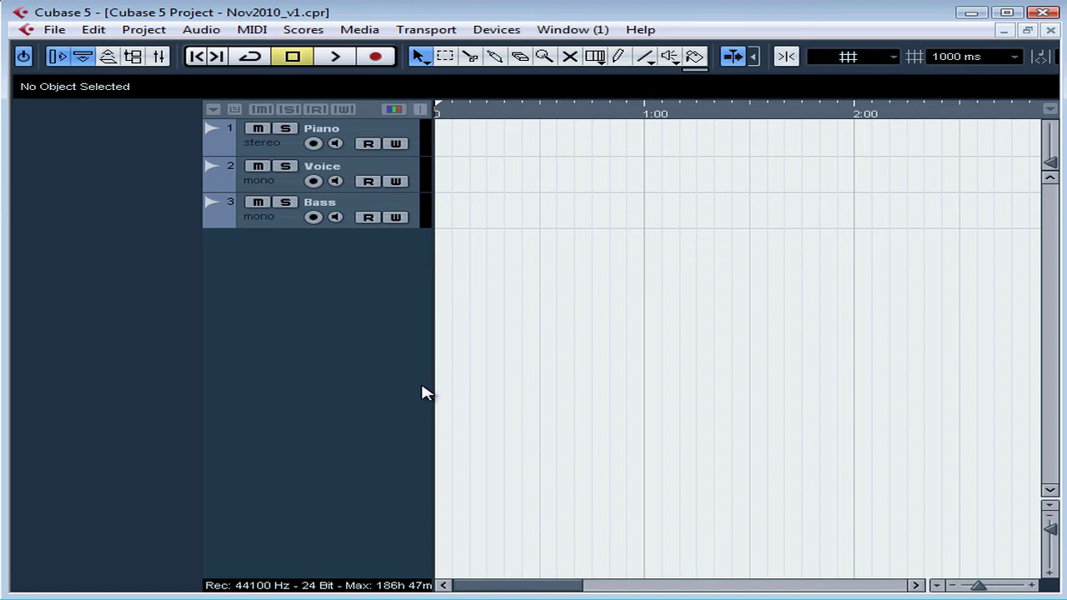
# Step: Set Voice's input to Microphone and Bass's to Instrument, leaving Piano on Stereo In
pyautogui.press('Down')
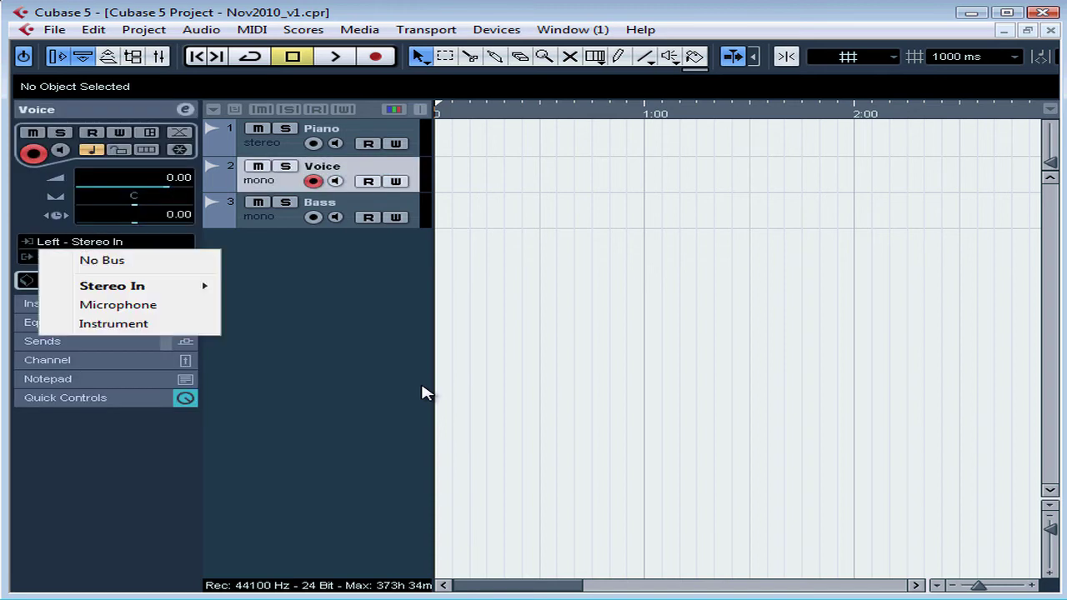
pyautogui.press('Down')
pyautogui.press('Down')
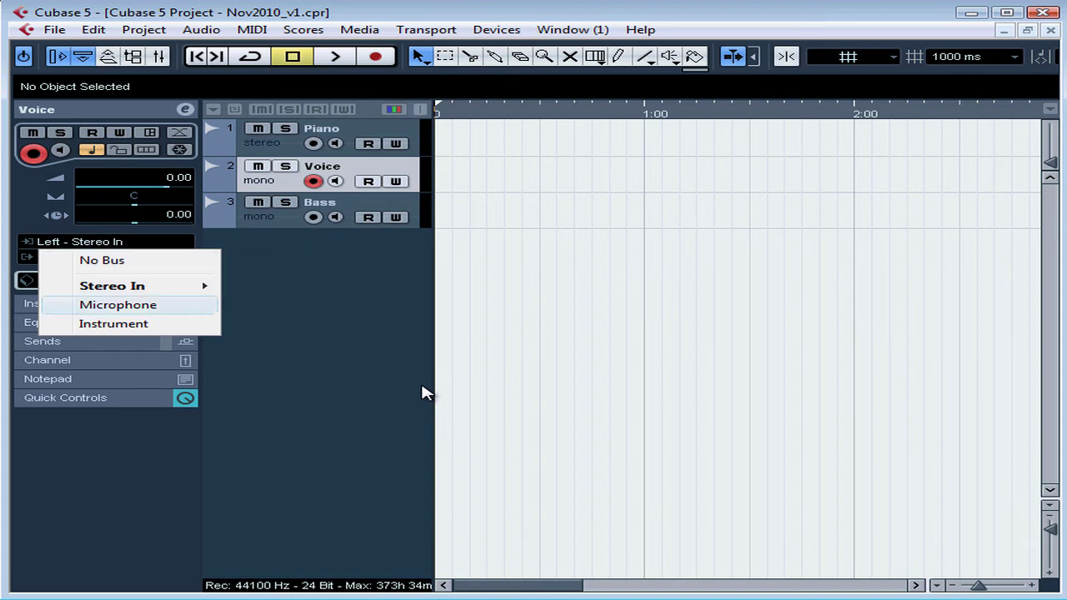
pyautogui.press('Return')
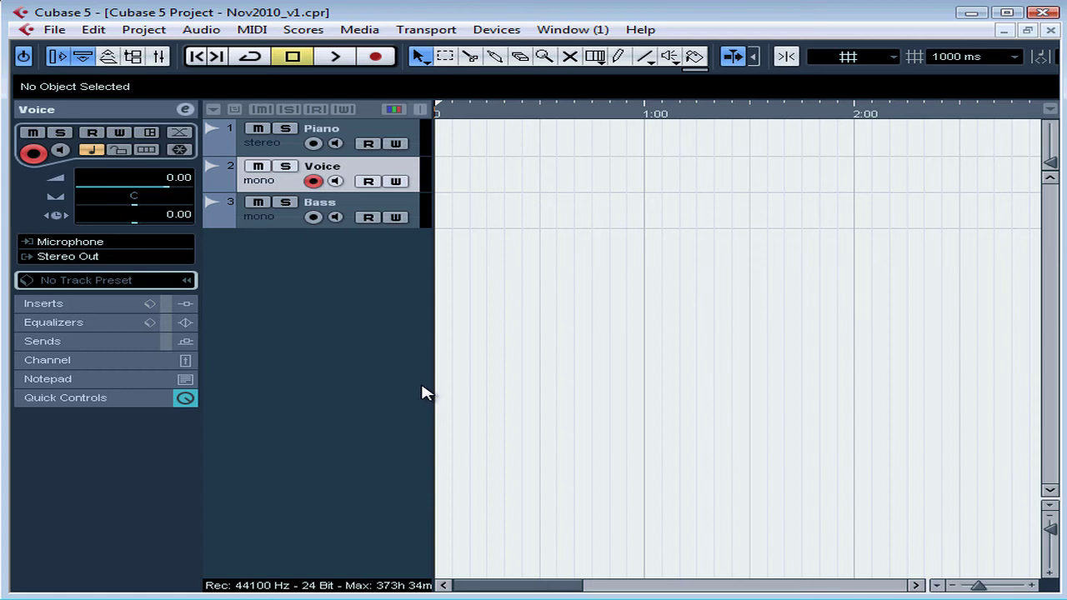
pyautogui.press('Down')
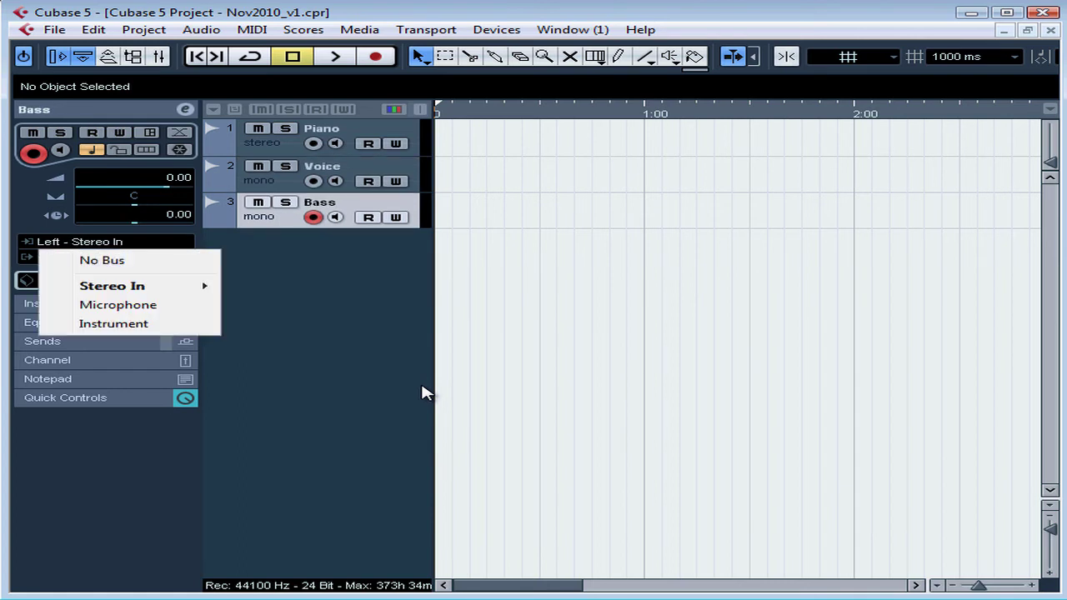
pyautogui.press('Down')
pyautogui.press('Down')
pyautogui.press('Return')
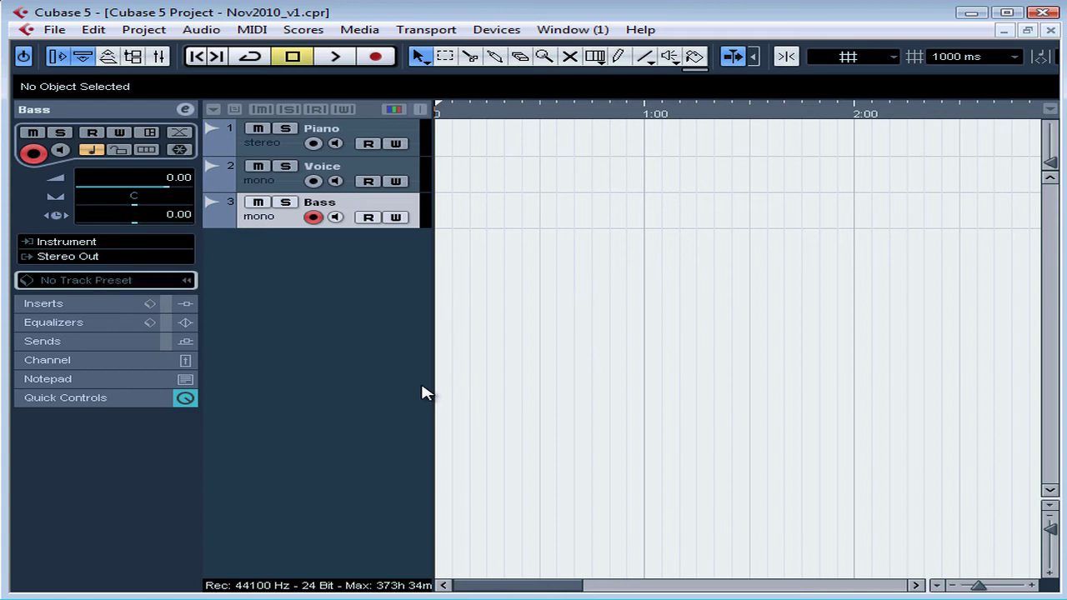
pyautogui.press('Up')
pyautogui.press('Up')
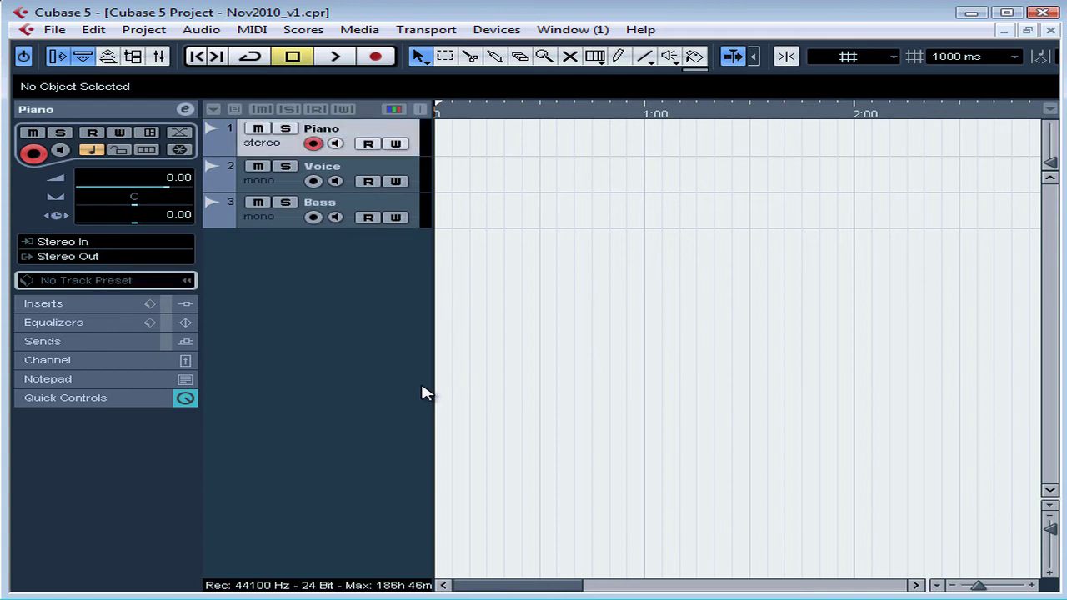
pyautogui.press('Return')
pyautogui.press('Escape')
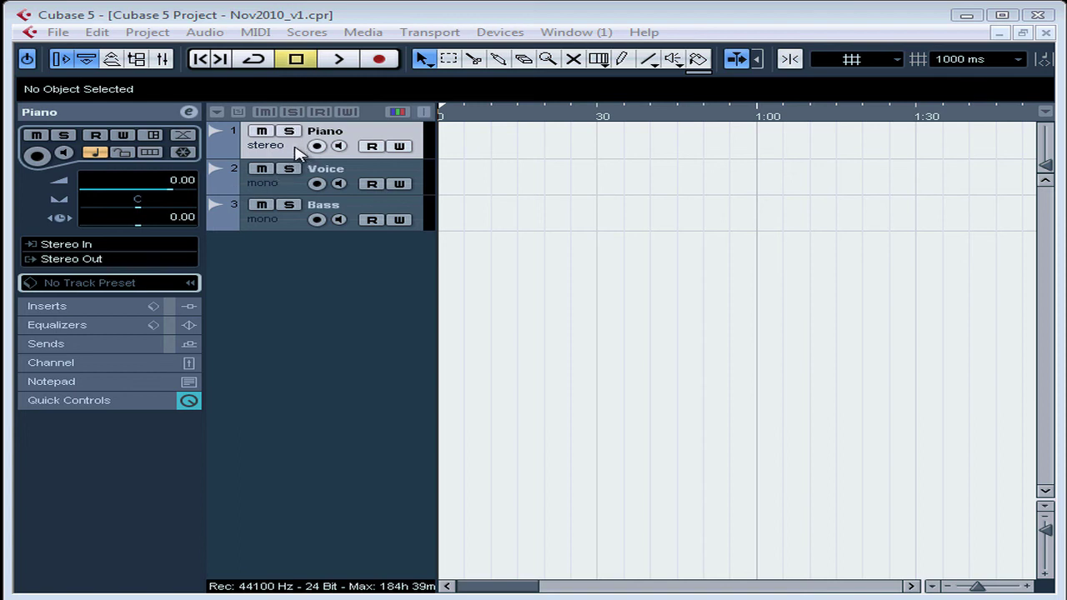
# Step: Show the Transport panel with F2 and switch on monitoring for the Piano track
pyautogui.press('F2')
pyautogui.click(340, 146)
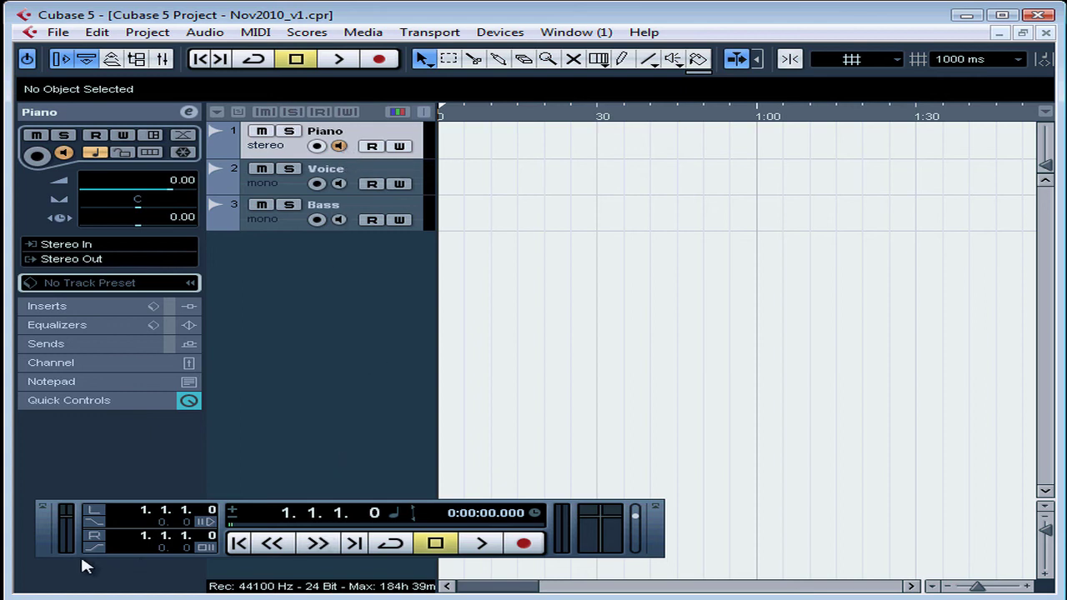
# Step: Show the Master + Sync section on the Transport panel and turn on Click and precount
pyautogui.moveTo(45, 555); pyautogui.dragTo(215, 505)
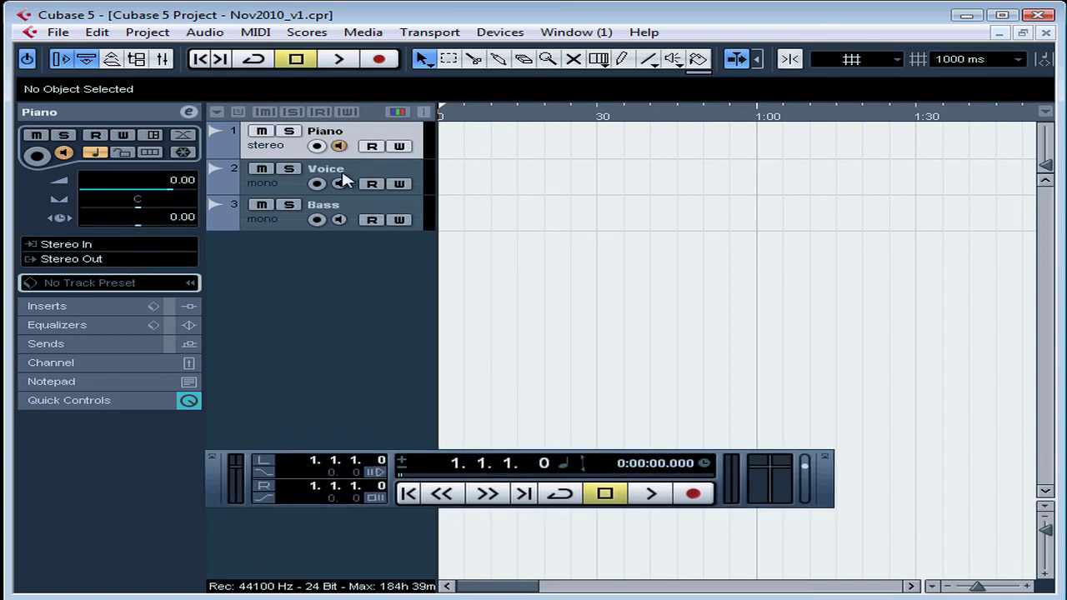
pyautogui.click(436, 34)
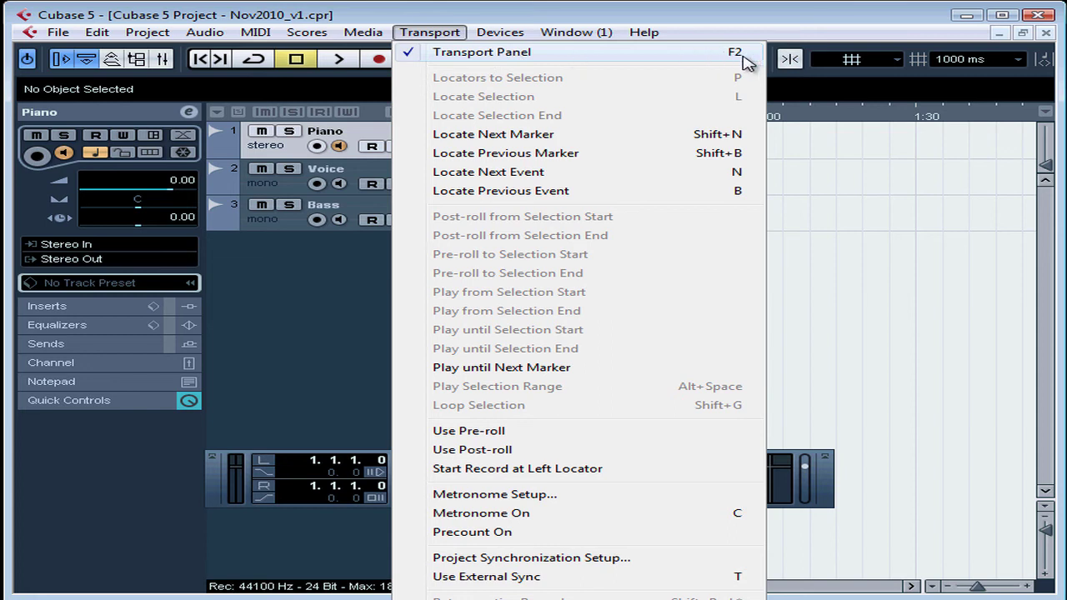
pyautogui.click(819, 276)
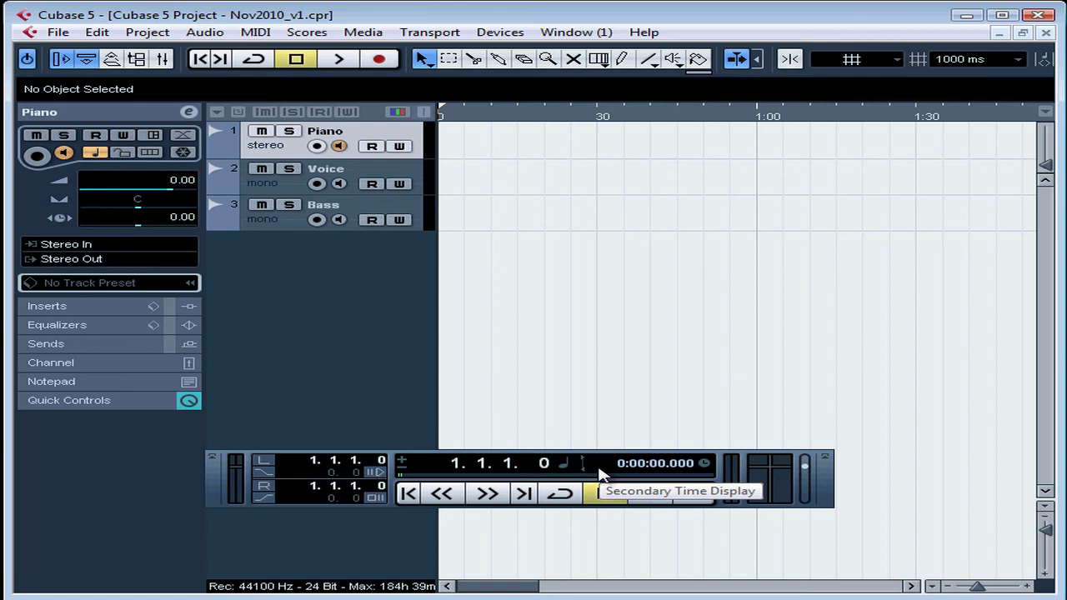
pyautogui.rightClick(423, 469)
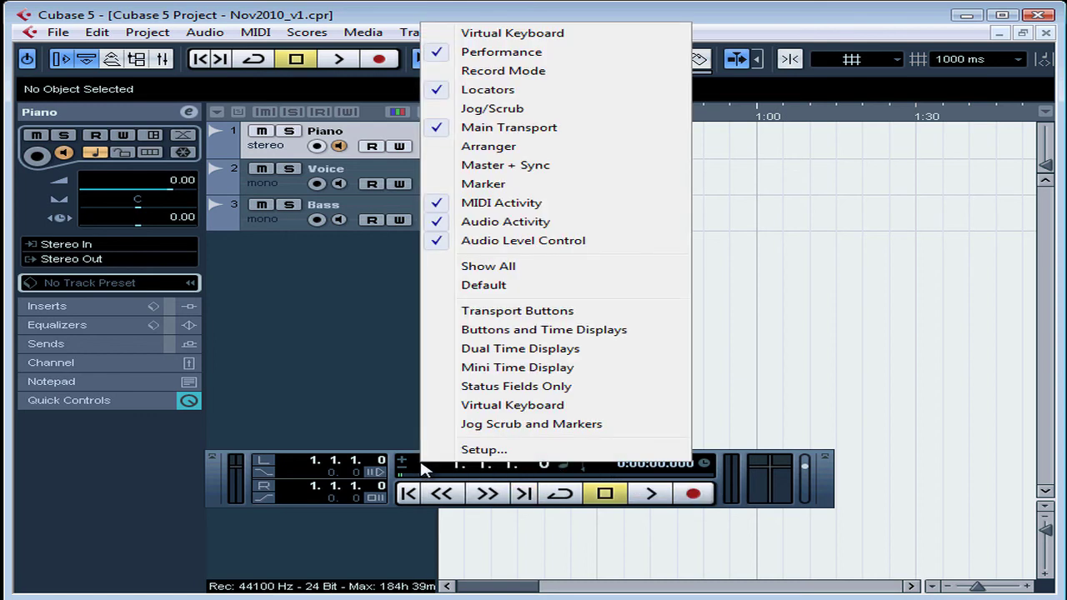
pyautogui.click(529, 165)
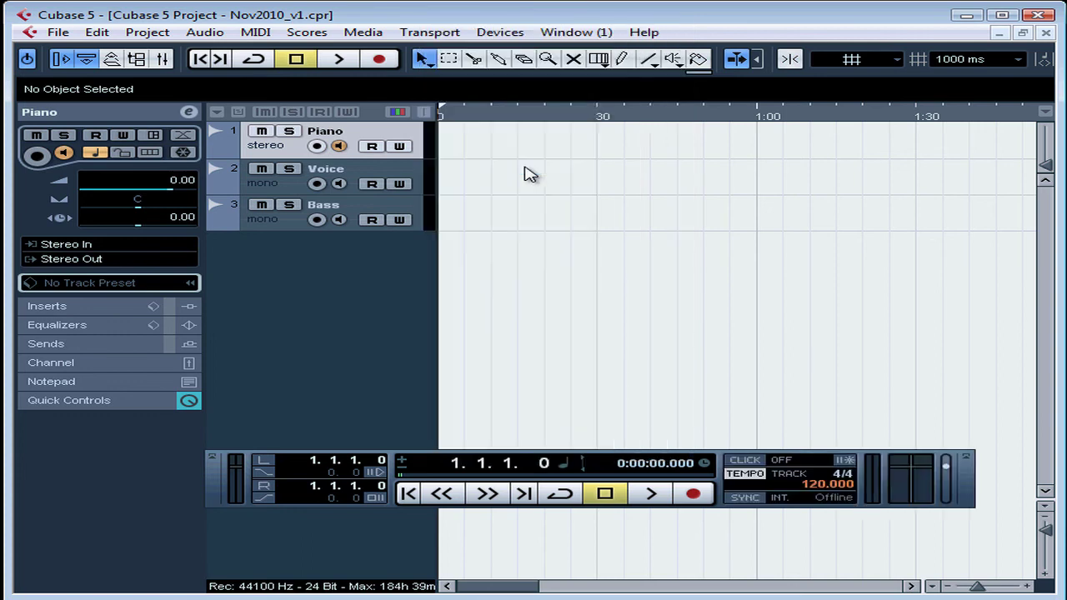
pyautogui.click(751, 462)
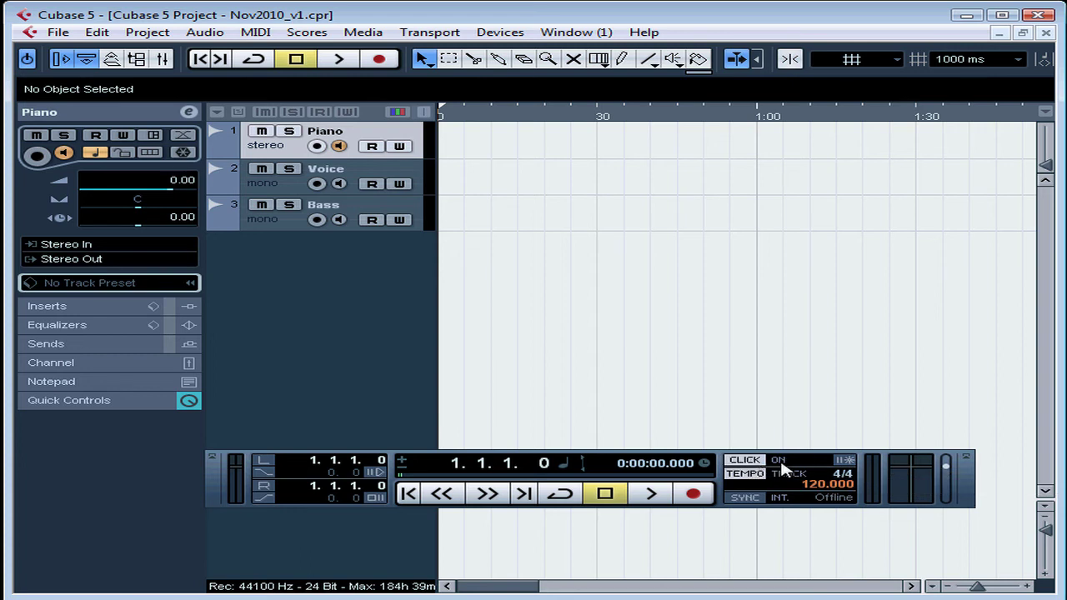
pyautogui.click(841, 462)
# Step: Switch the tempo from Track to Fixed and change it from 120 to 80 BPM
pyautogui.moveTo(207, 493); pyautogui.dragTo(18, 474)
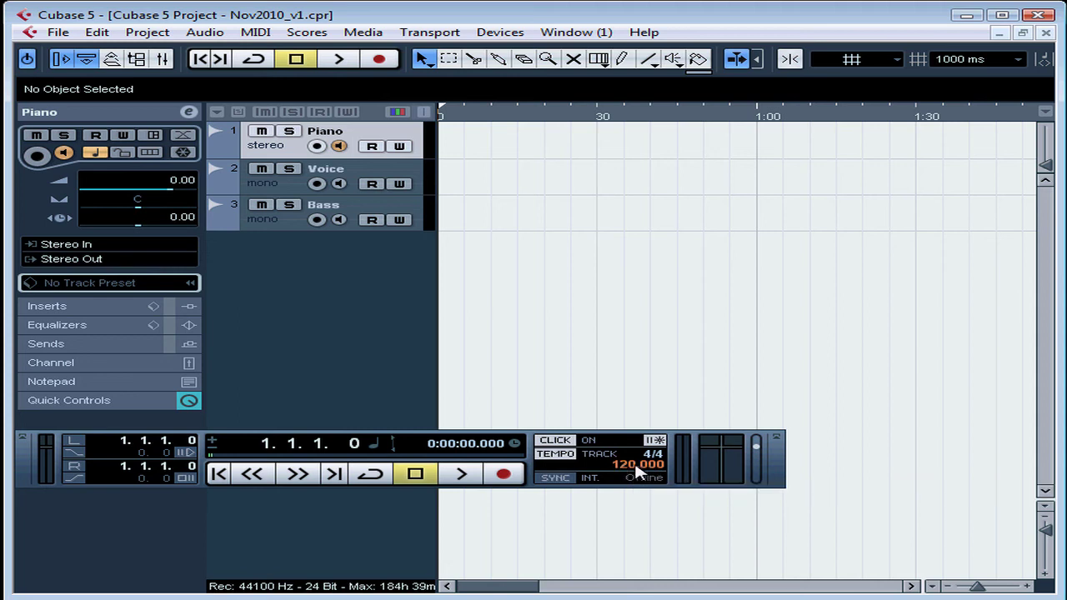
pyautogui.click(557, 461)
pyautogui.doubleClick(629, 472)
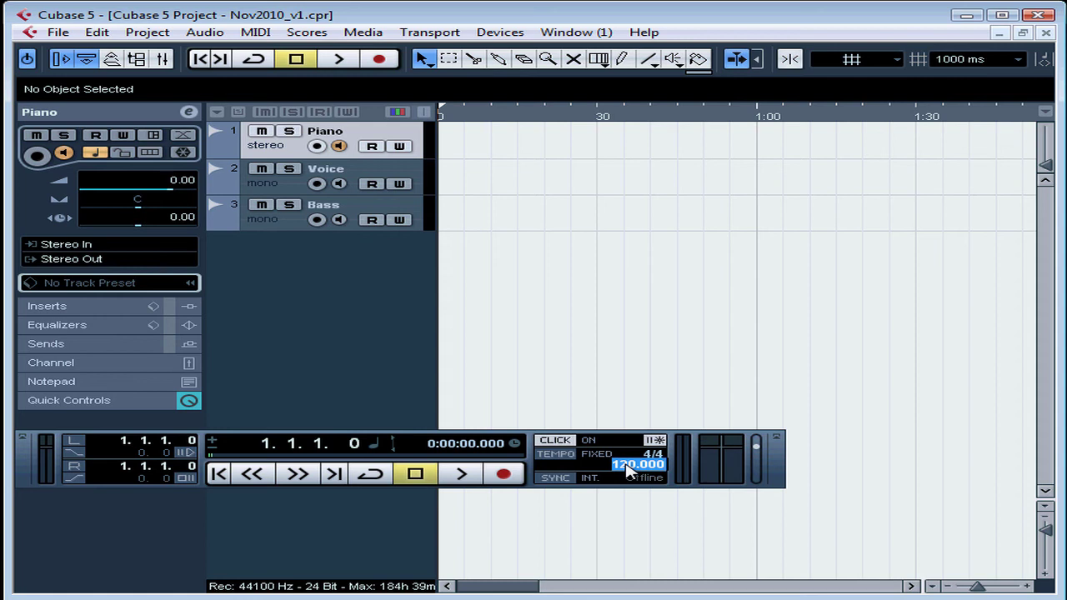
pyautogui.write('80')
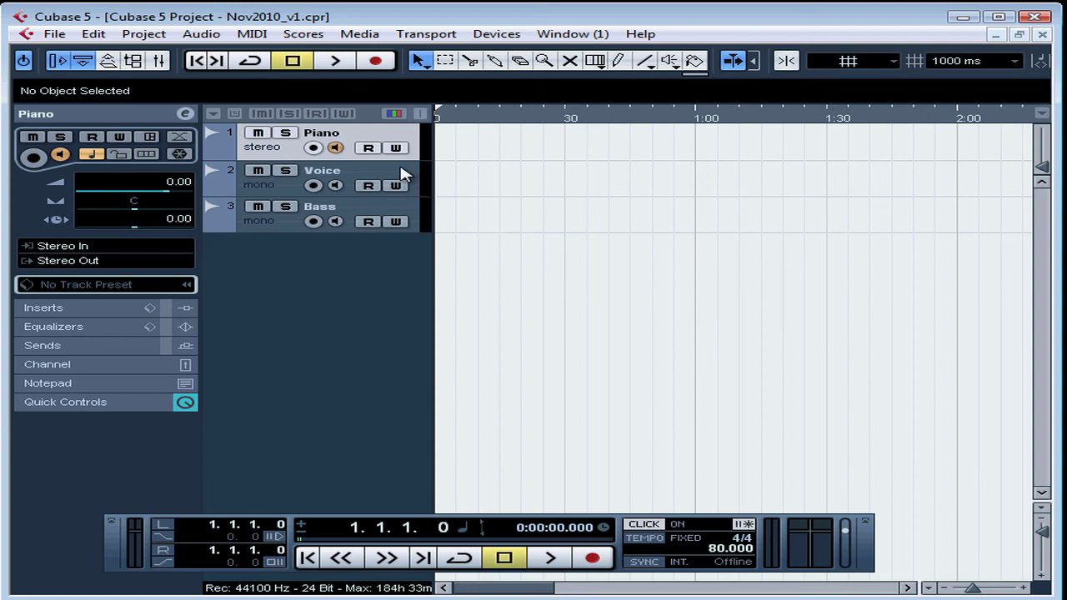
# Step: Drag the Piano track taller to reveal its extra controls
pyautogui.moveTo(395, 158); pyautogui.dragTo(395, 199)
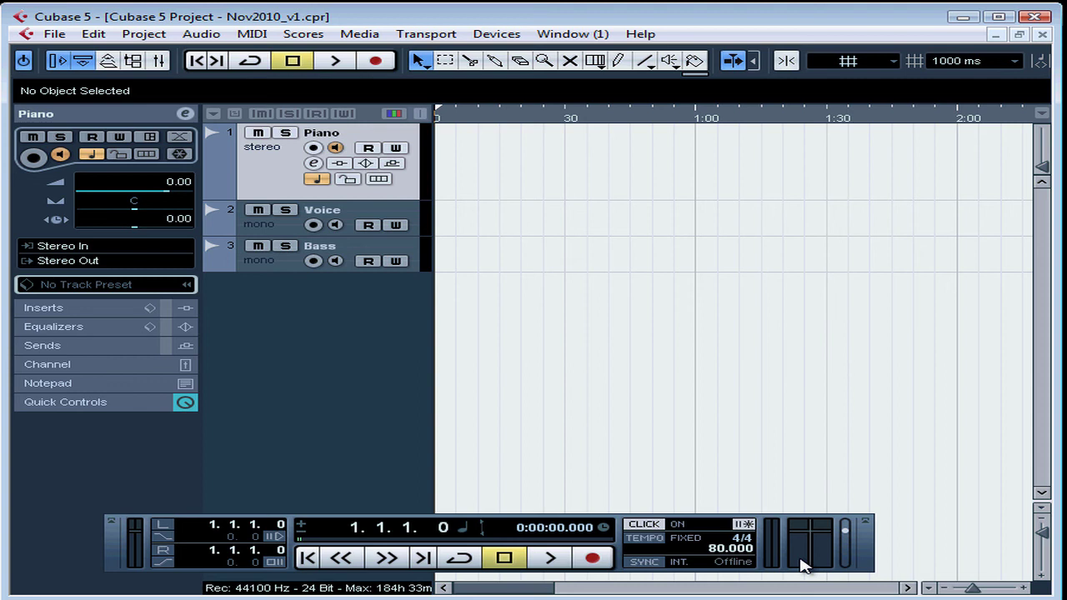
pyautogui.press('F2')
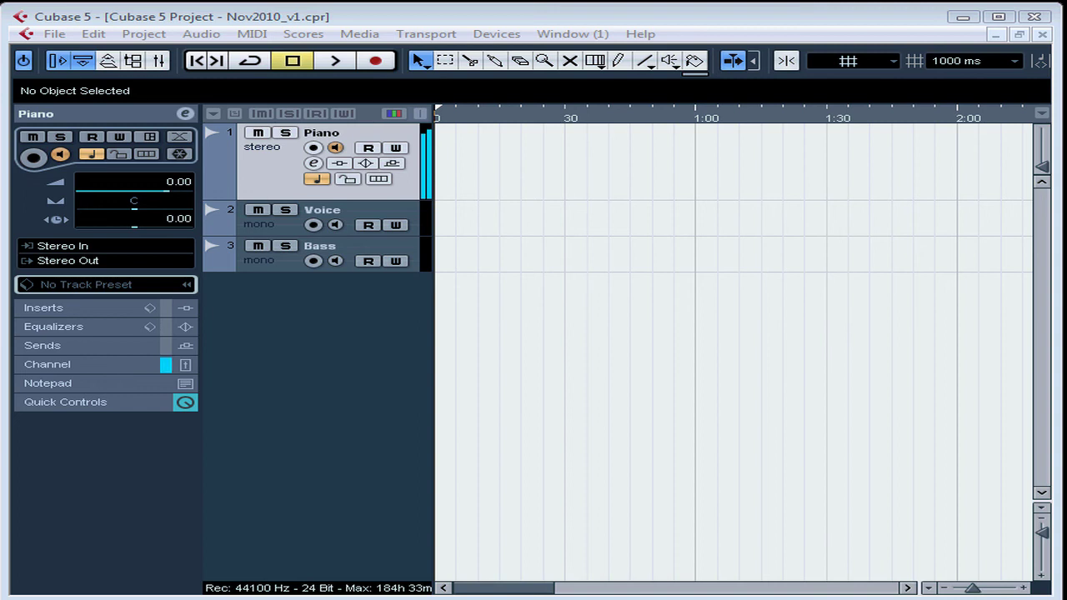
pyautogui.press('F2')
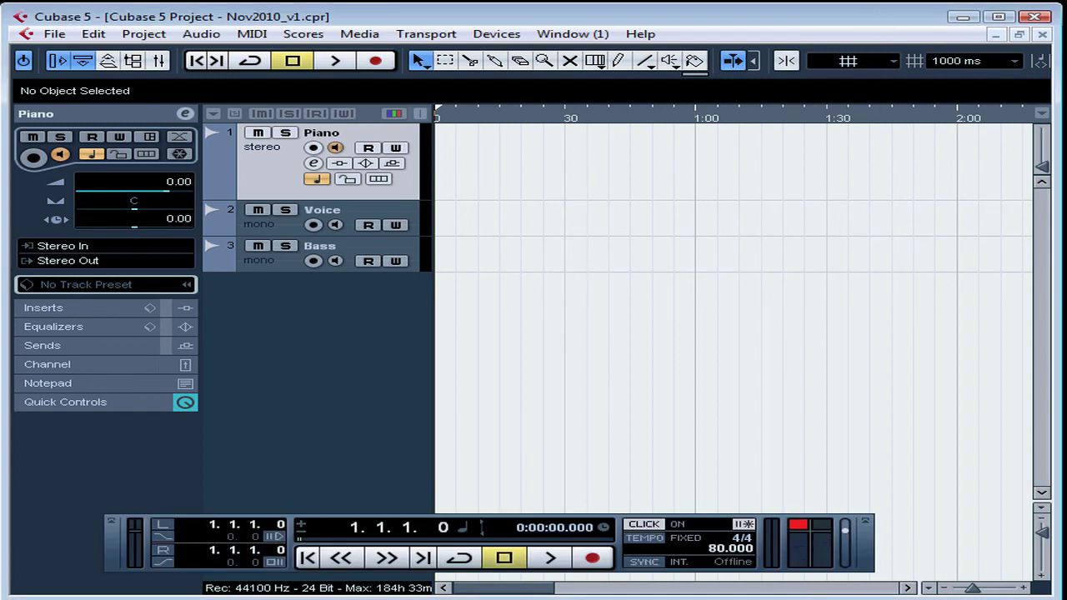
# Step: Reset the audio clipping indicator so no clip shows
pyautogui.click(798, 530)
pyautogui.press('F2')
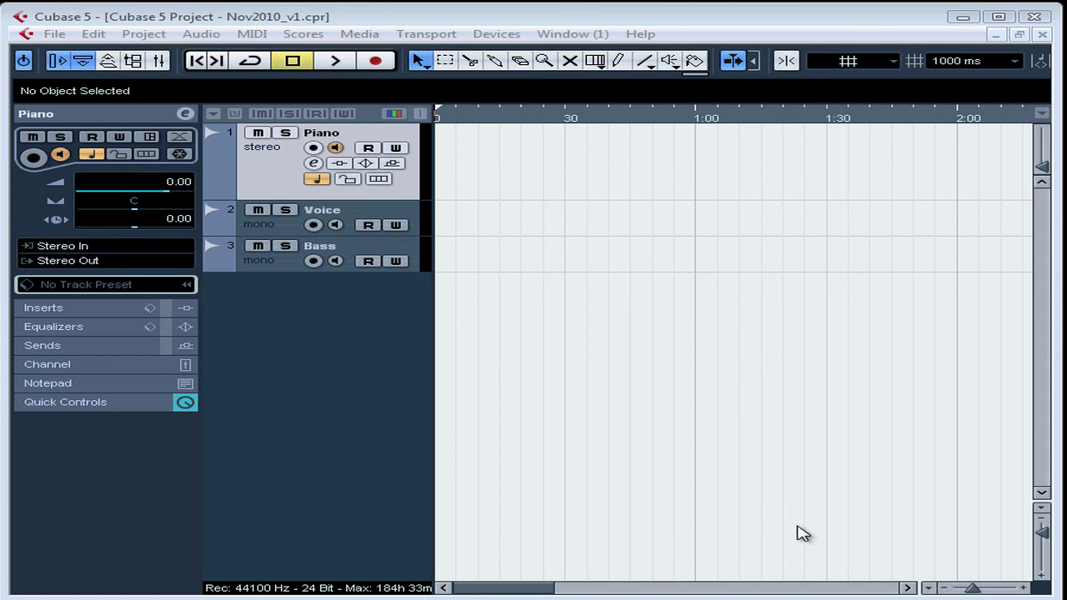
pyautogui.press('F2')
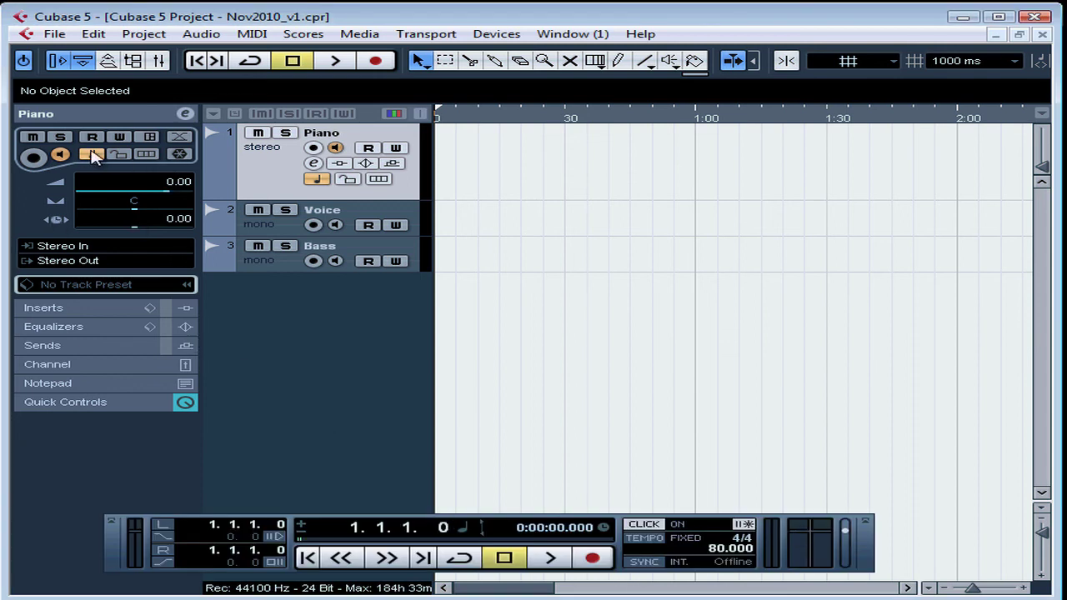
# Step: Expand the Piano track's Channel section, clear the output clip indicator, and hide the Transport Panel
pyautogui.click(86, 365)
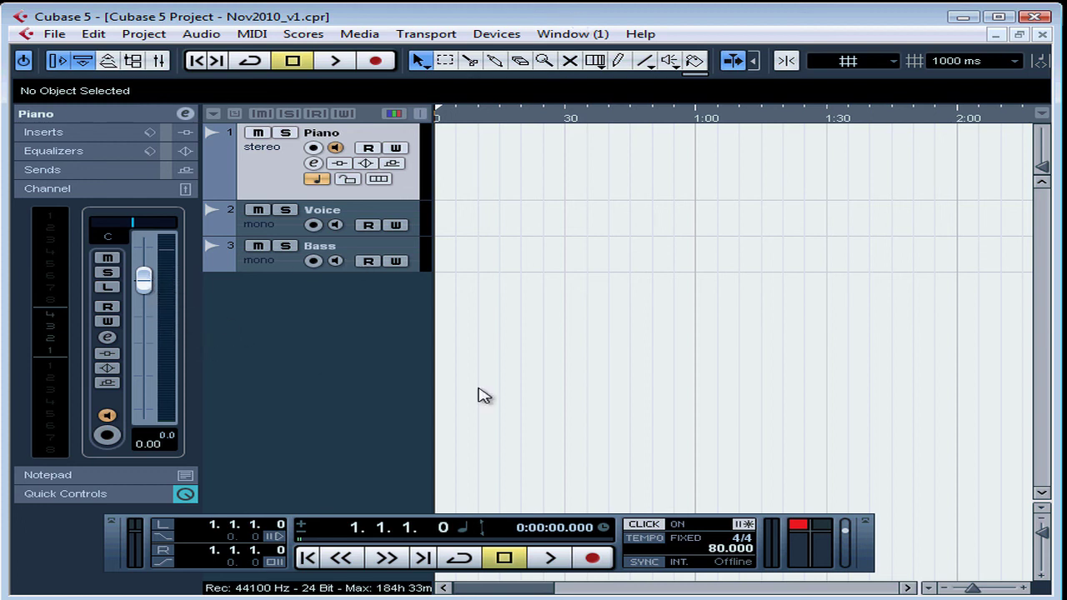
pyautogui.click(798, 524)
pyautogui.press('F2')
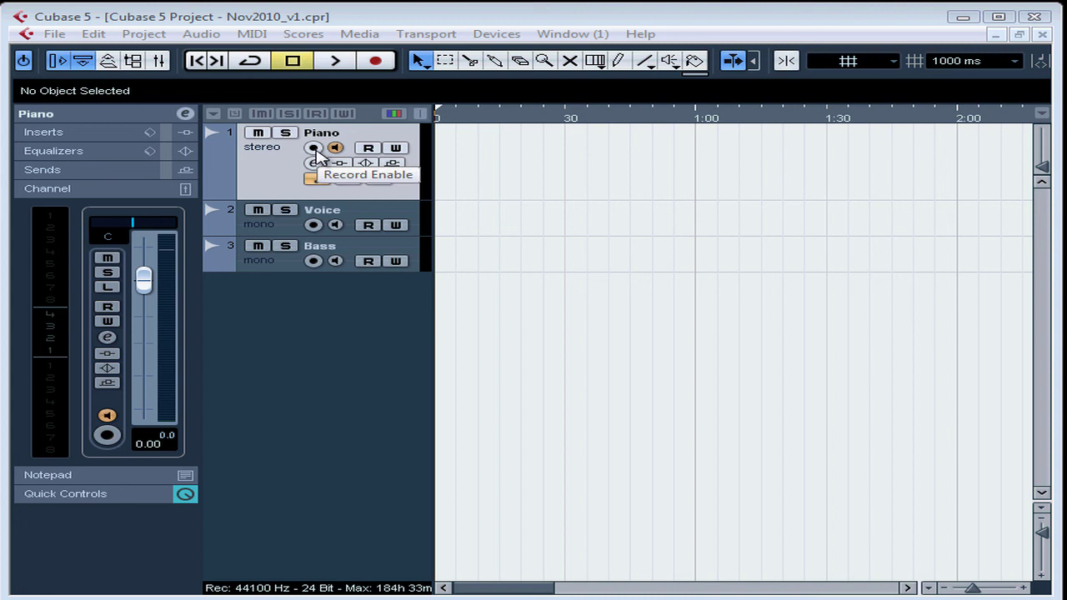
# Step: Record-enable both the Piano and Voice tracks
pyautogui.press('F2')
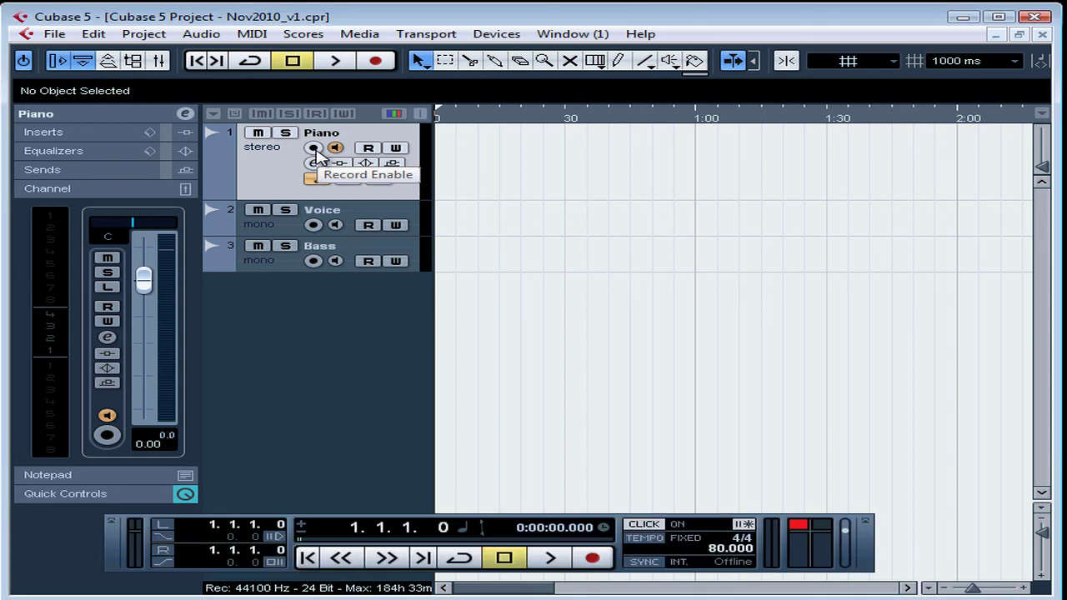
pyautogui.click(313, 149)
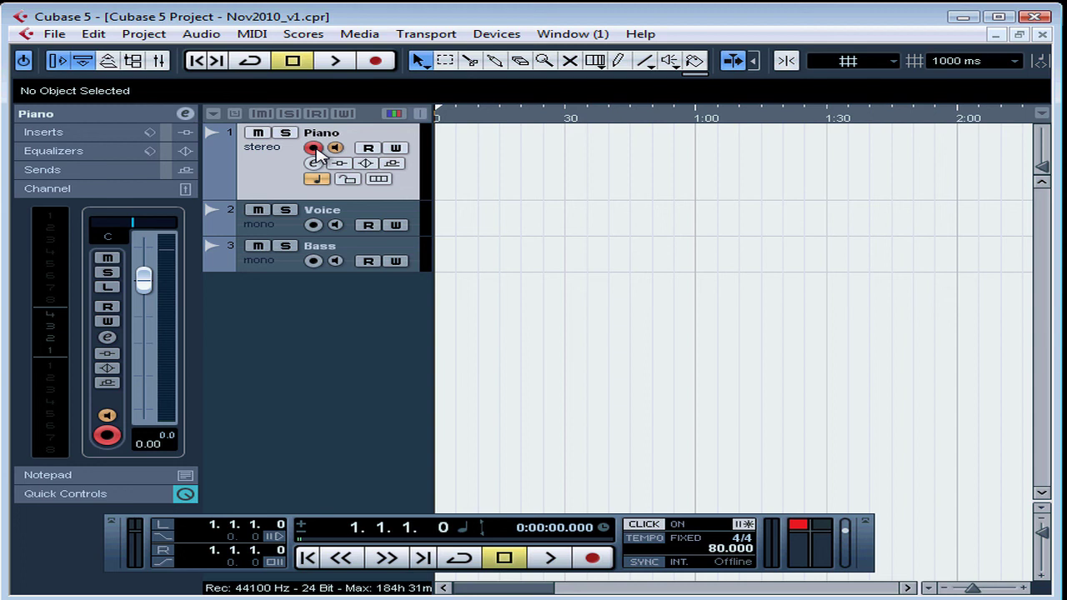
pyautogui.click(293, 233)
# Step: Turn on input monitoring for the Voice track
pyautogui.press('F2')
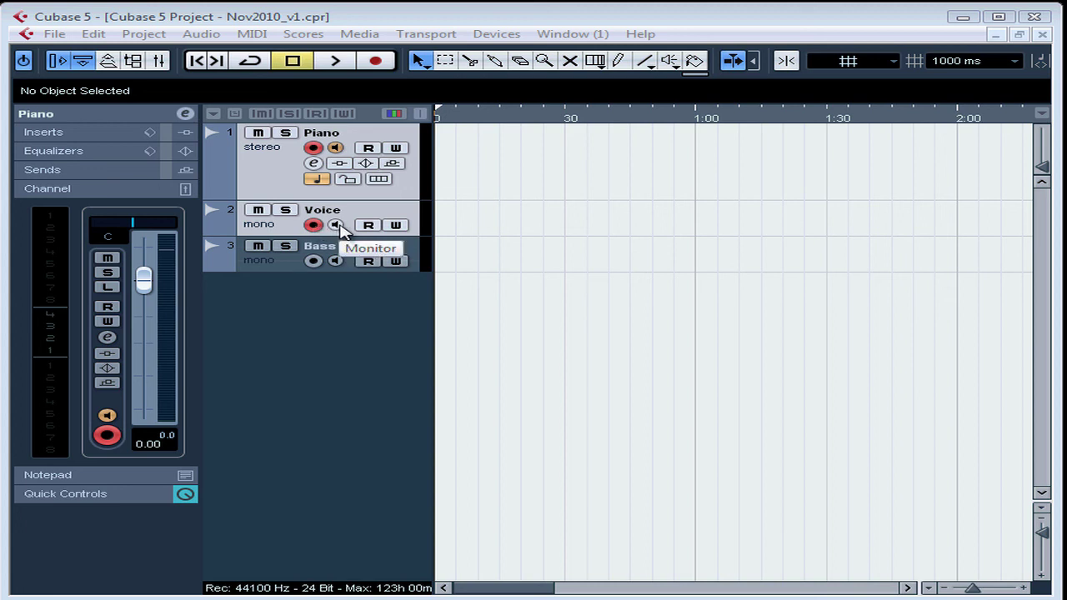
pyautogui.press('F2')
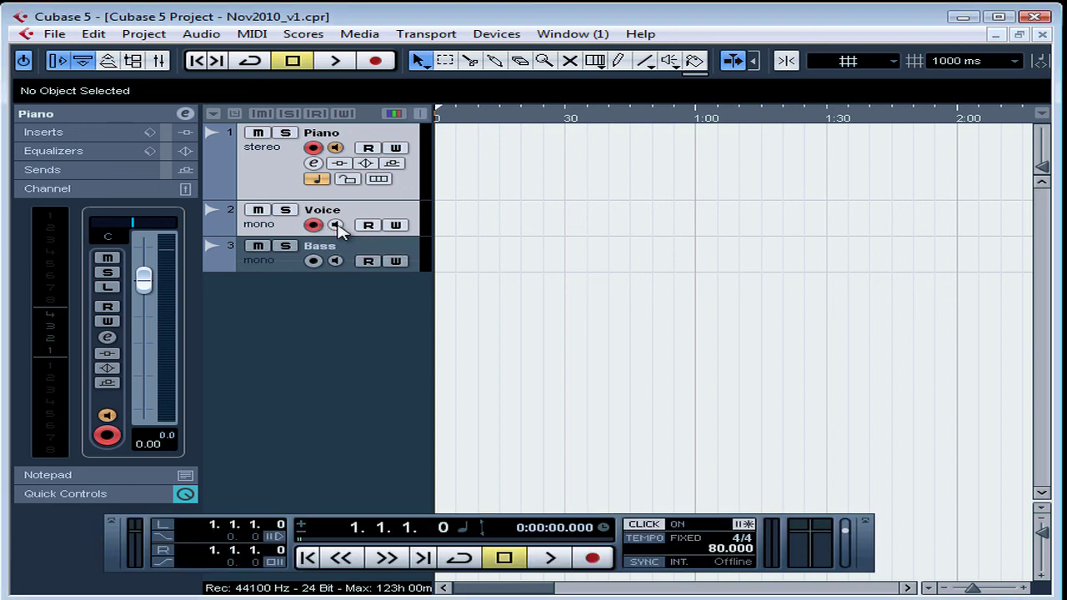
pyautogui.click(336, 225)
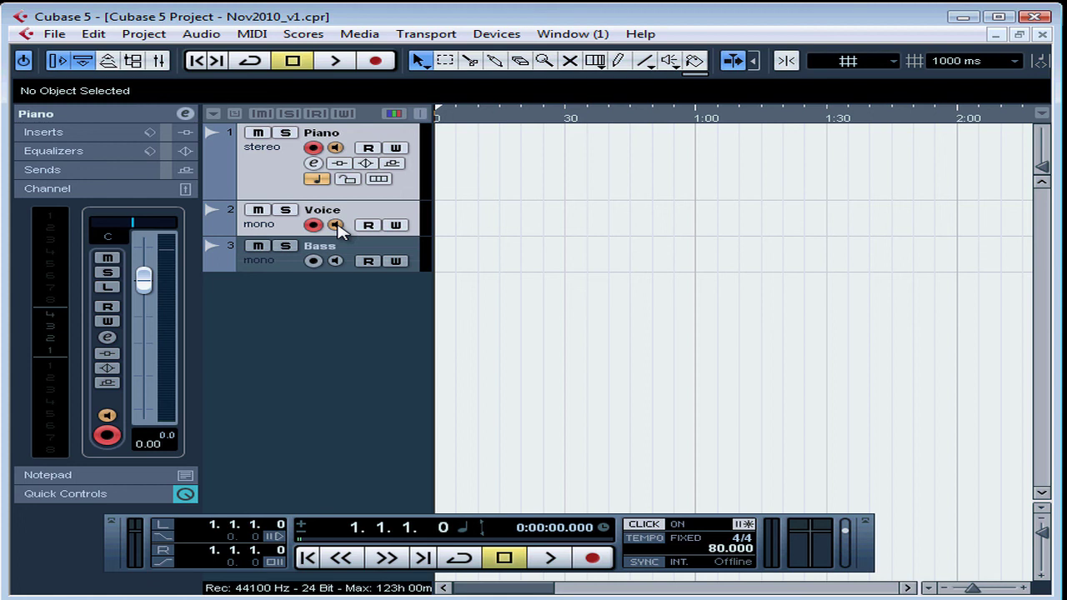